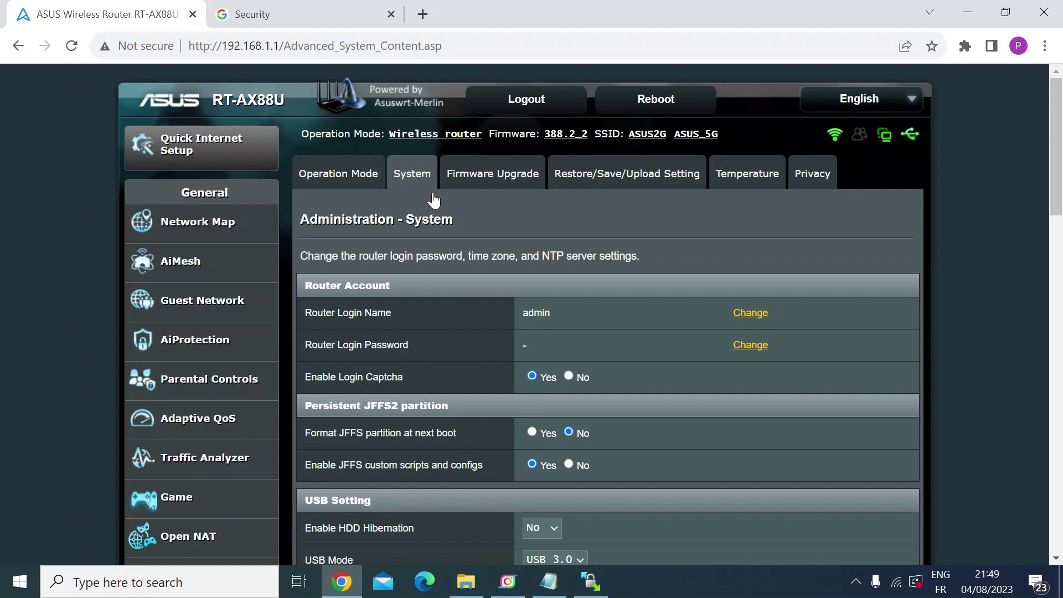
Step: Confirm that Enable JFFS custom scripts and configs is turned on in Administration > System
{"action": "scroll", "coordinate": [487, 429], "scroll_direction": "down", "scroll_amount": 1}
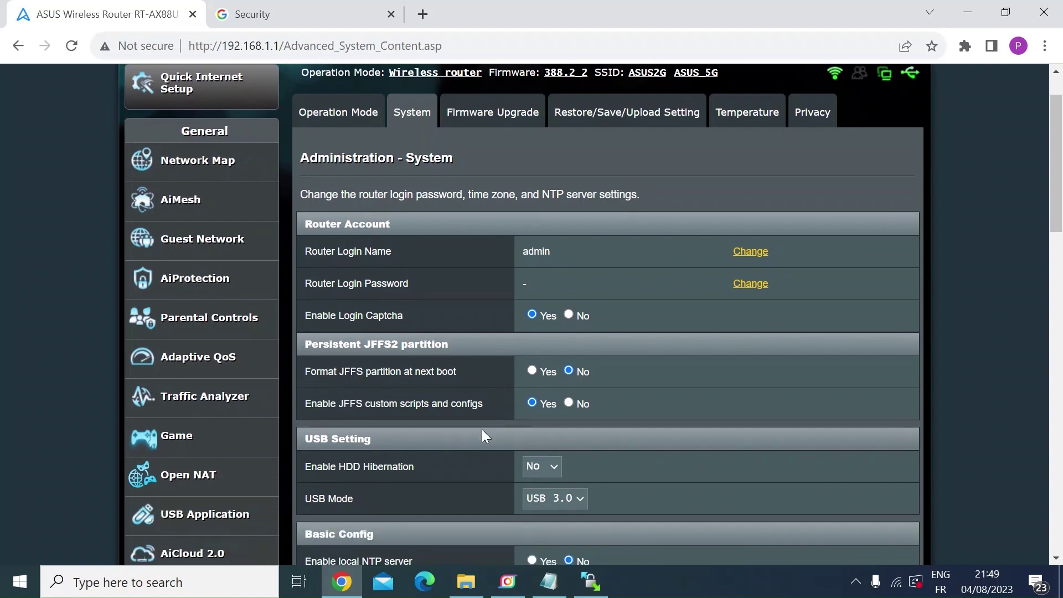
{"action": "left_click_drag", "start_coordinate": [301, 403], "coordinate": [497, 407]}
{"action": "left_click", "coordinate": [696, 395]}
{"action": "scroll", "coordinate": [463, 453], "scroll_direction": "down", "scroll_amount": 3}
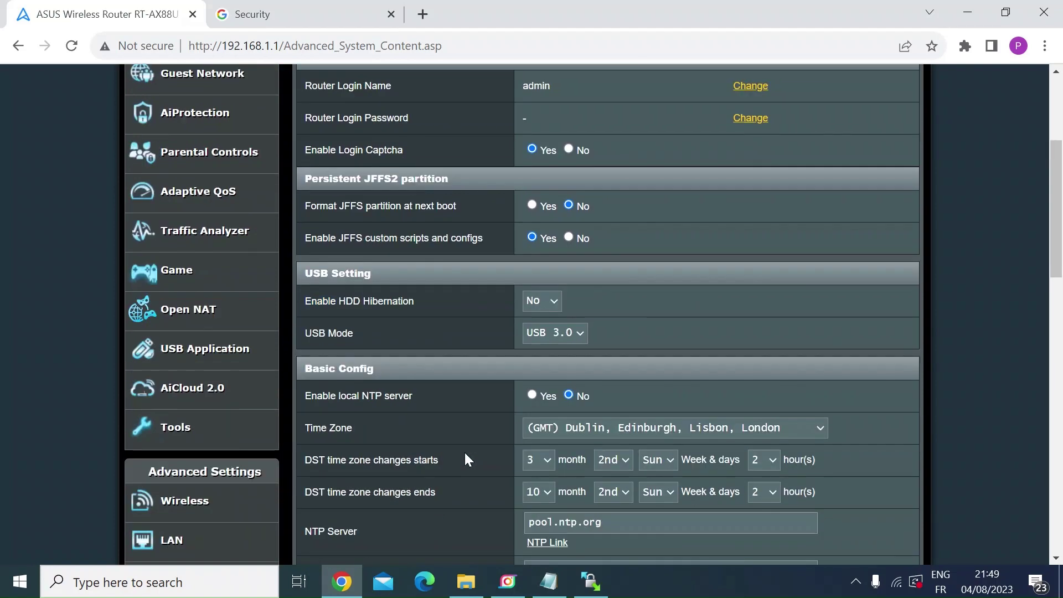
{"action": "scroll", "coordinate": [464, 454], "scroll_direction": "down", "scroll_amount": 7}
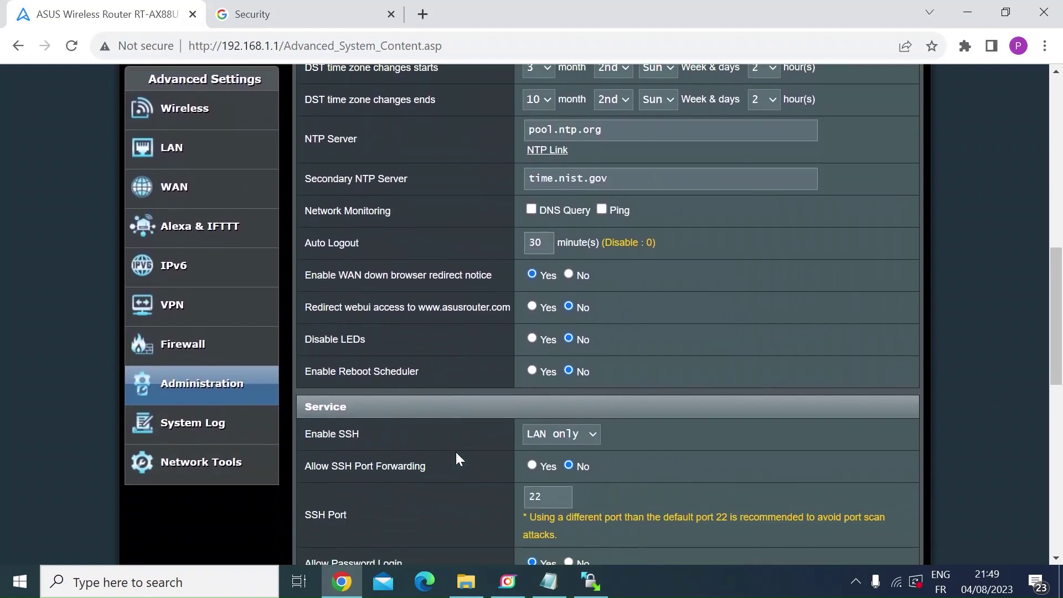
Step: Confirm that Enable SSH is set to LAN only
{"action": "left_click", "coordinate": [306, 435]}
{"action": "left_click_drag", "start_coordinate": [367, 432], "coordinate": [374, 432]}
{"action": "scroll", "coordinate": [499, 360], "scroll_direction": "up", "scroll_amount": 8}
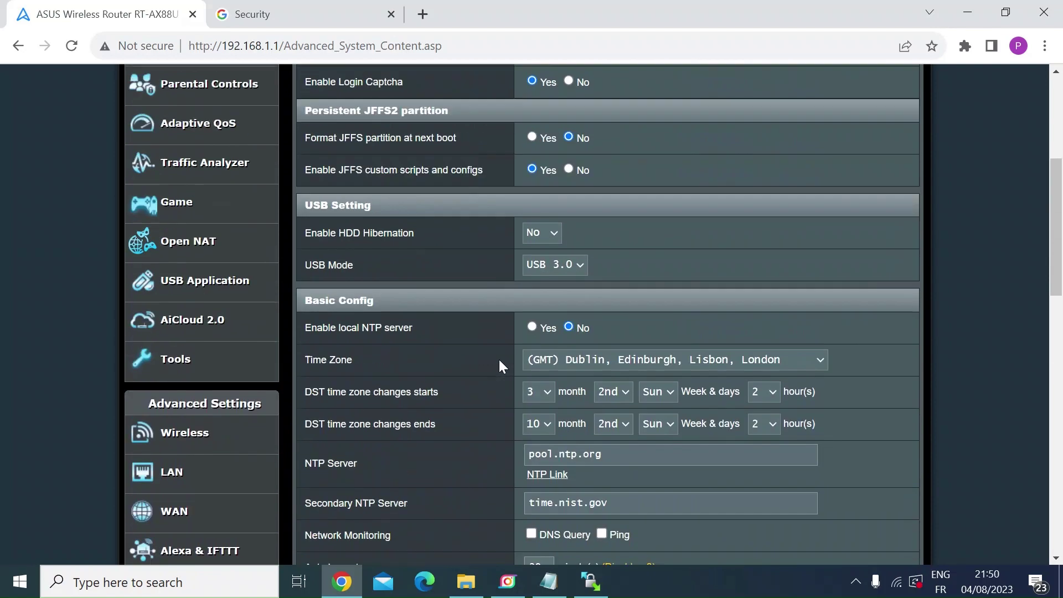
{"action": "scroll", "coordinate": [499, 365], "scroll_direction": "up", "scroll_amount": 1}
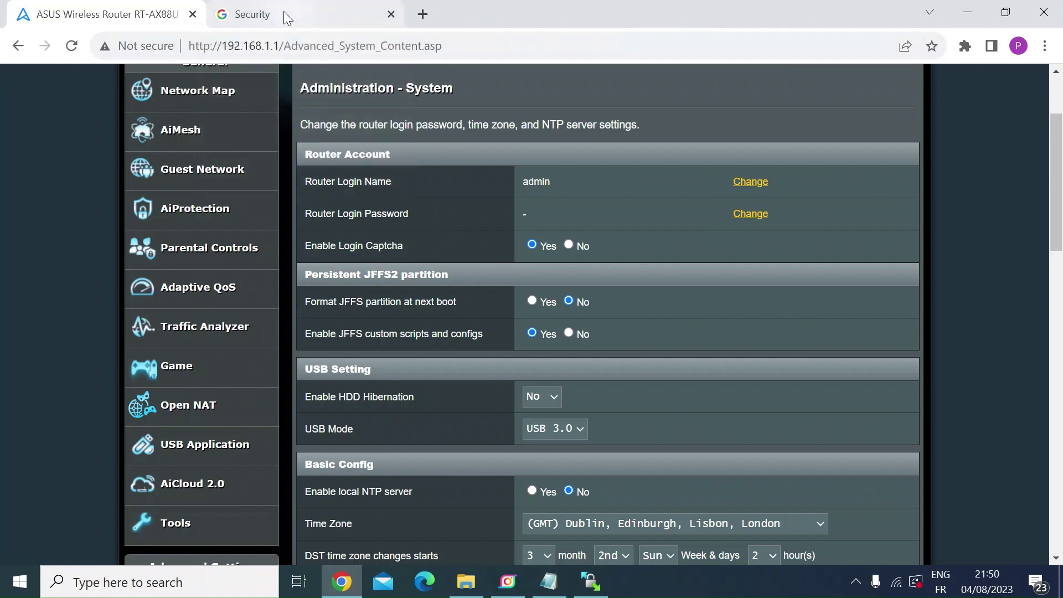
{"action": "mouse_move", "coordinate": [284, 13]}
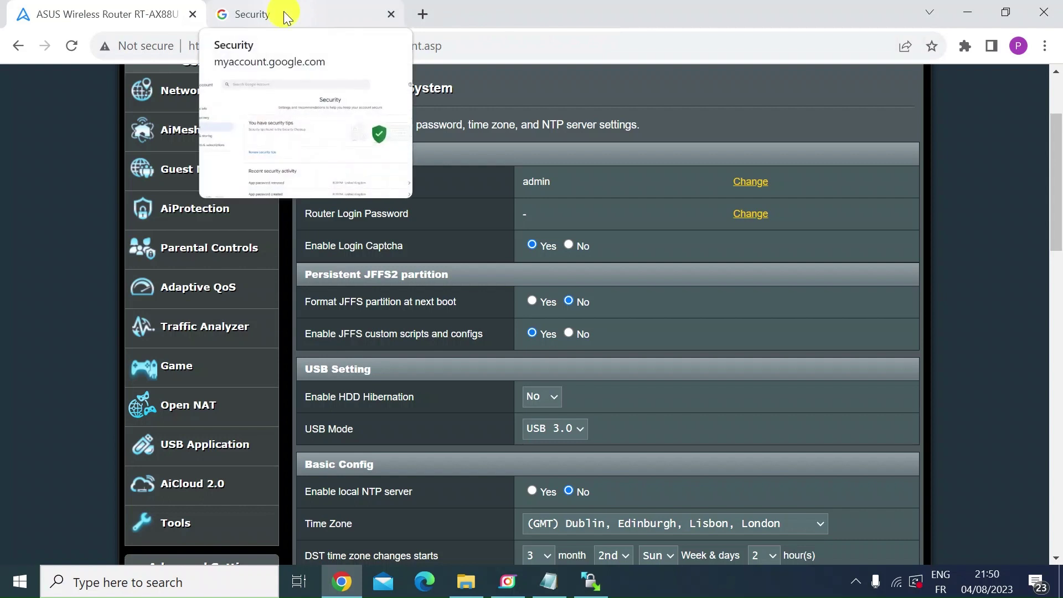
Step: Open 2-Step Verification from the Google Security page and scroll to its App passwords entry
{"action": "left_click", "coordinate": [284, 14]}
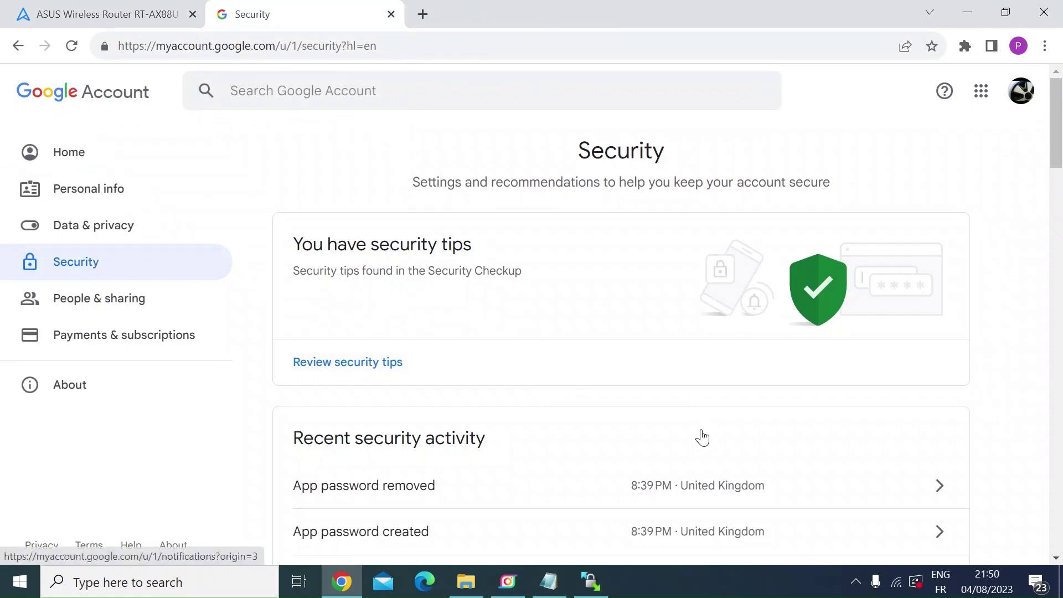
{"action": "scroll", "coordinate": [702, 437], "scroll_direction": "down", "scroll_amount": 5}
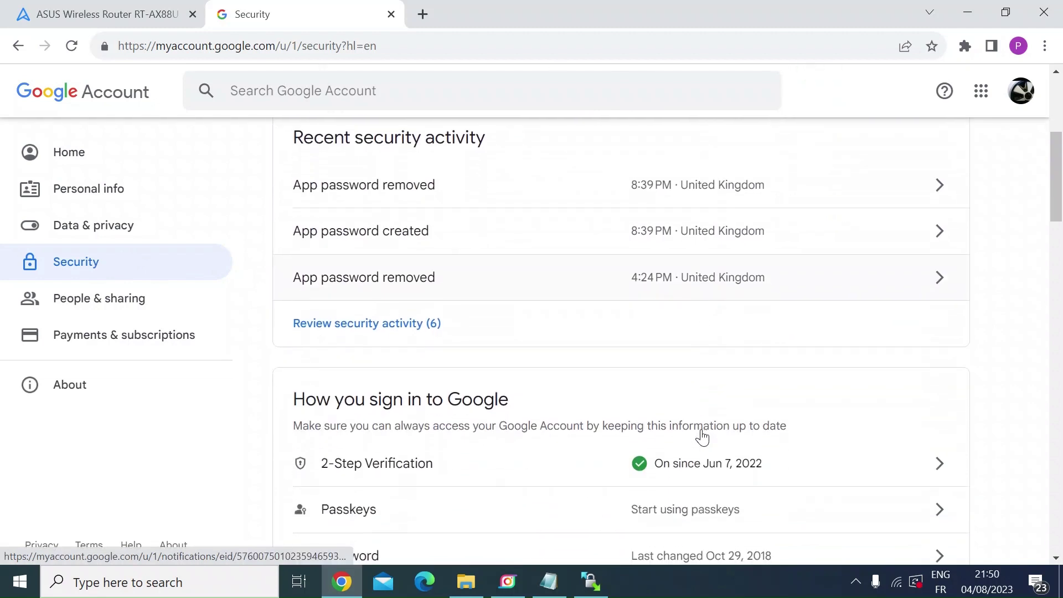
{"action": "scroll", "coordinate": [702, 437], "scroll_direction": "down", "scroll_amount": 3}
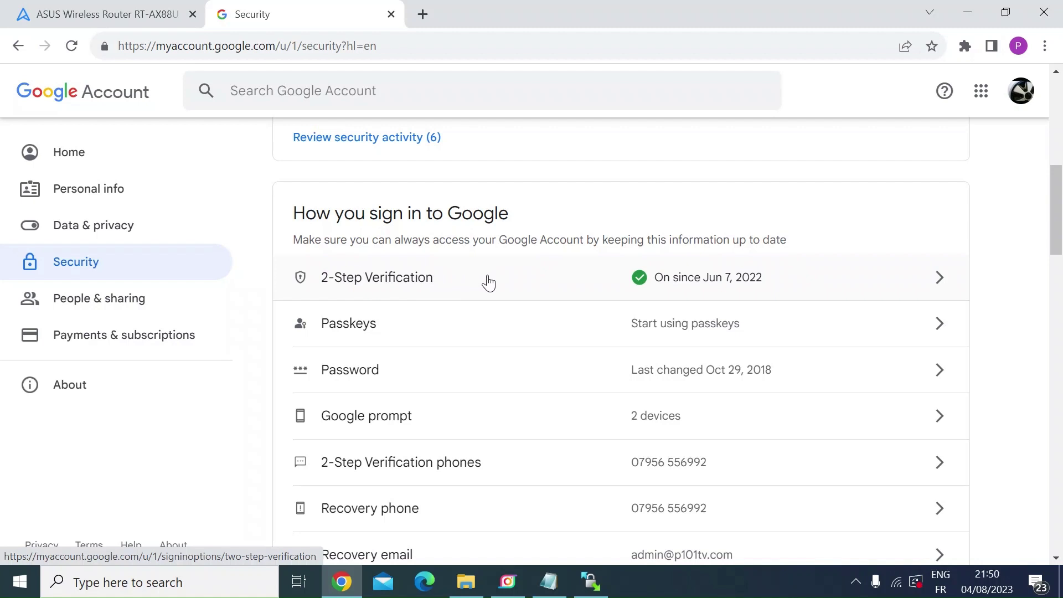
{"action": "left_click", "coordinate": [749, 290]}
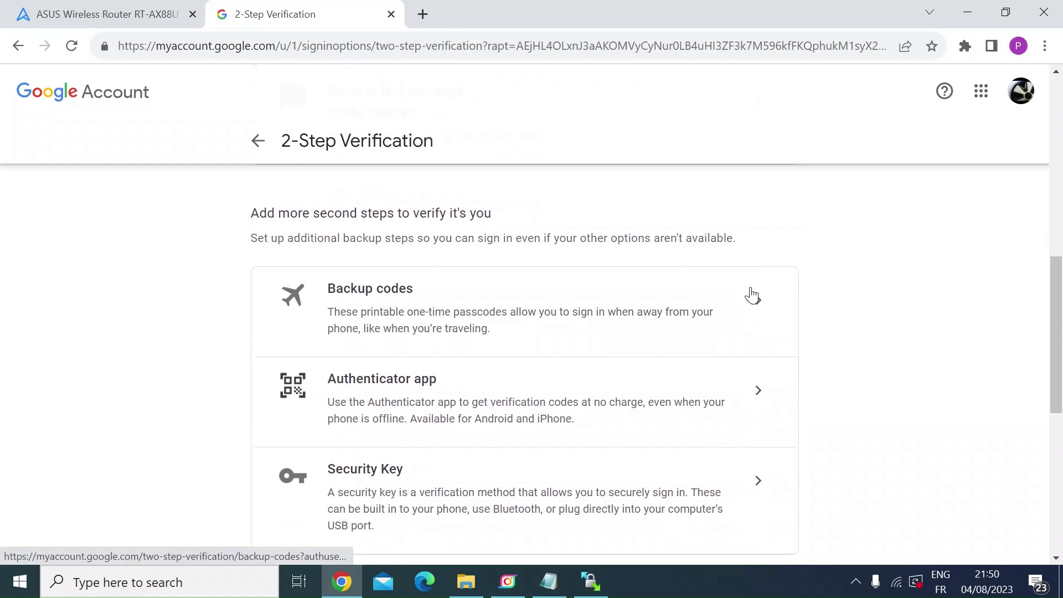
{"action": "scroll", "coordinate": [752, 295], "scroll_direction": "down", "scroll_amount": 8}
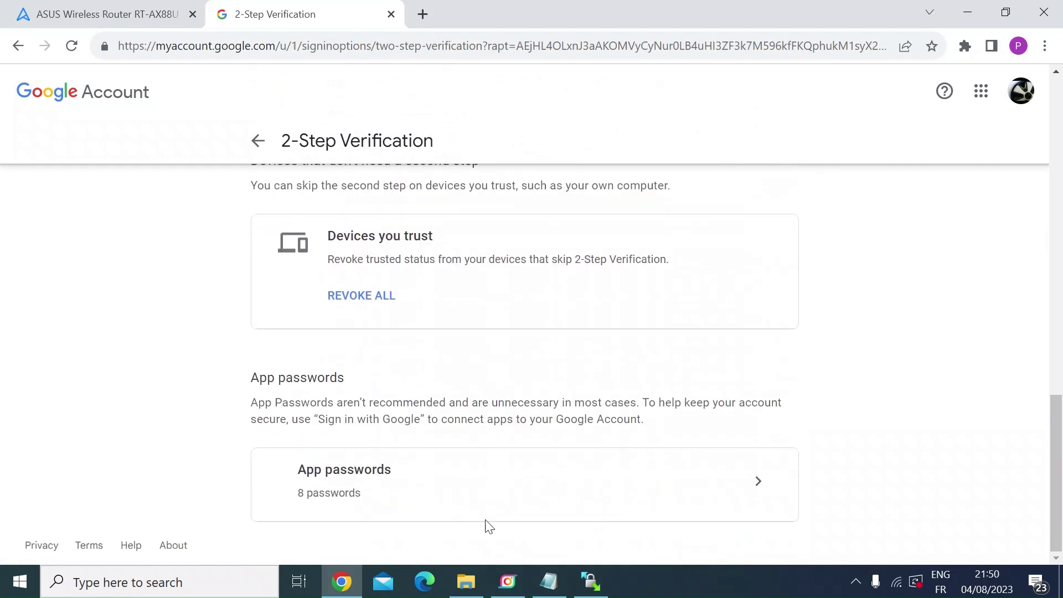
Step: Generate an app password for a custom app named 'testmail'
{"action": "left_click", "coordinate": [762, 491]}
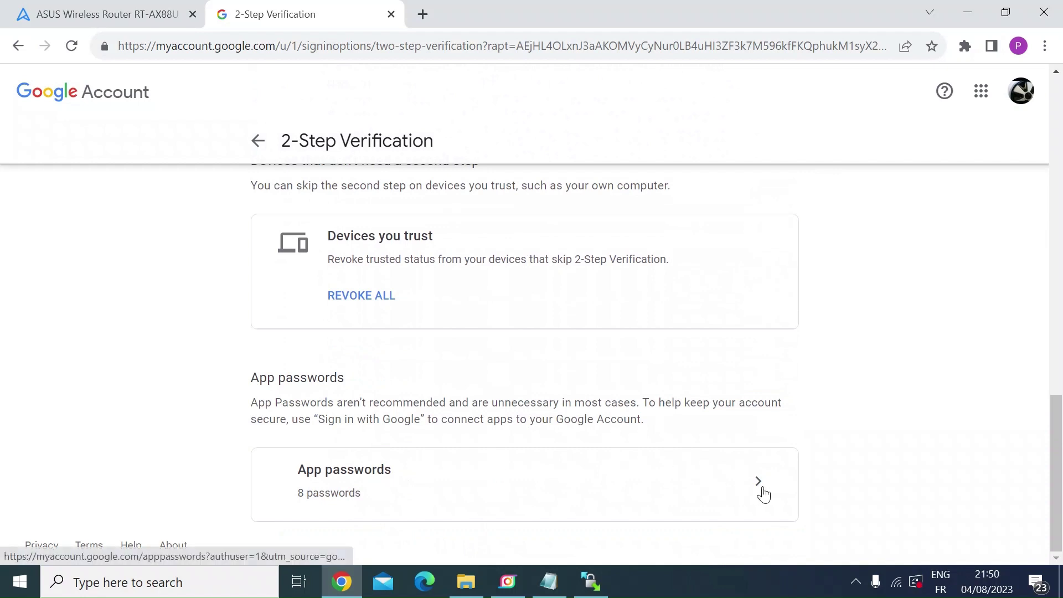
{"action": "scroll", "coordinate": [562, 445], "scroll_direction": "down", "scroll_amount": 3}
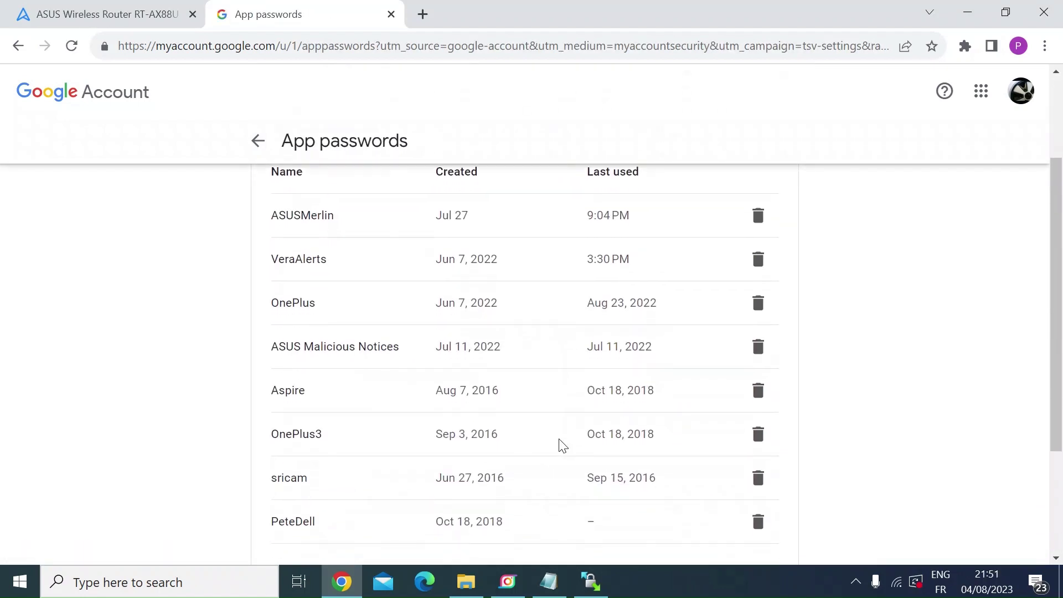
{"action": "scroll", "coordinate": [561, 446], "scroll_direction": "down", "scroll_amount": 3}
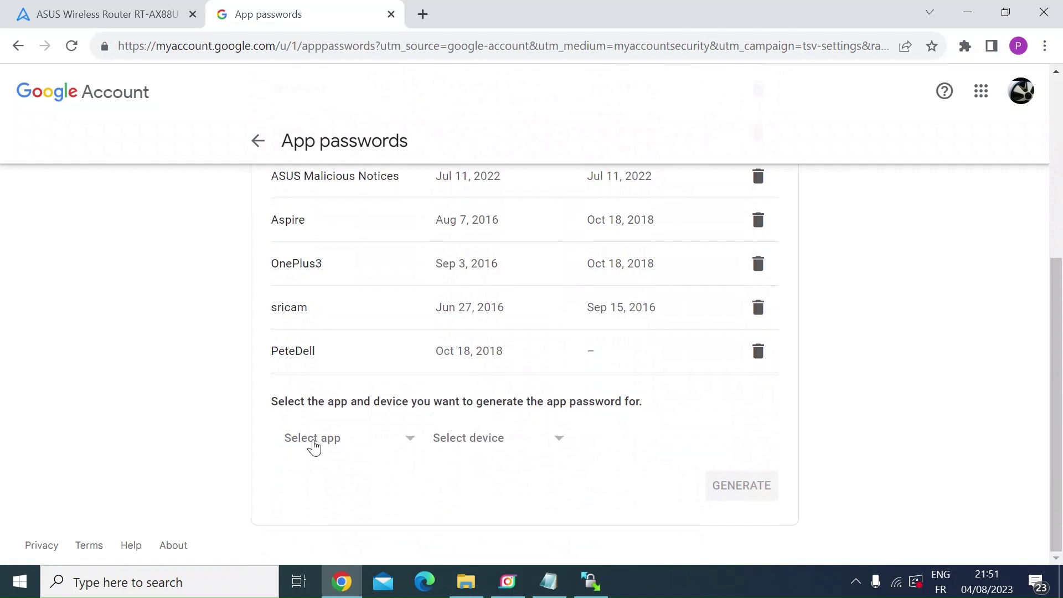
{"action": "left_click", "coordinate": [405, 444]}
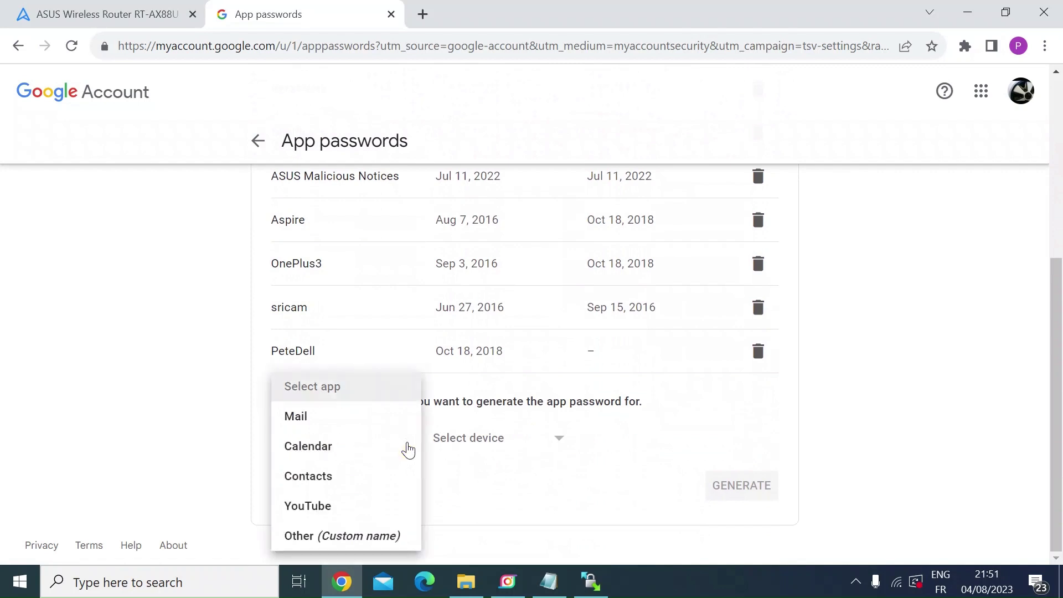
{"action": "left_click", "coordinate": [360, 540]}
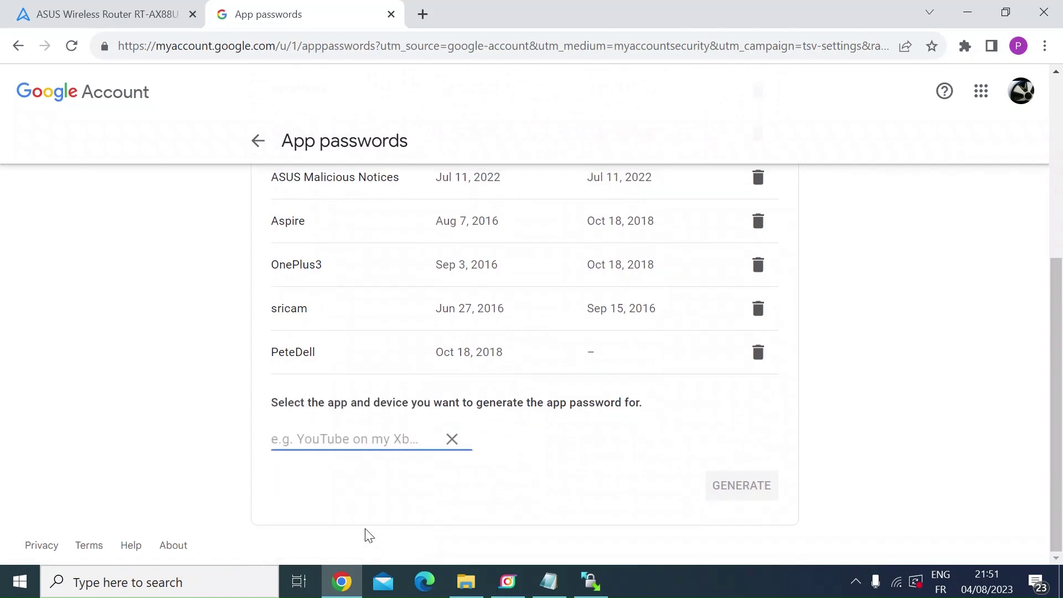
{"action": "type", "text": "testmai"}
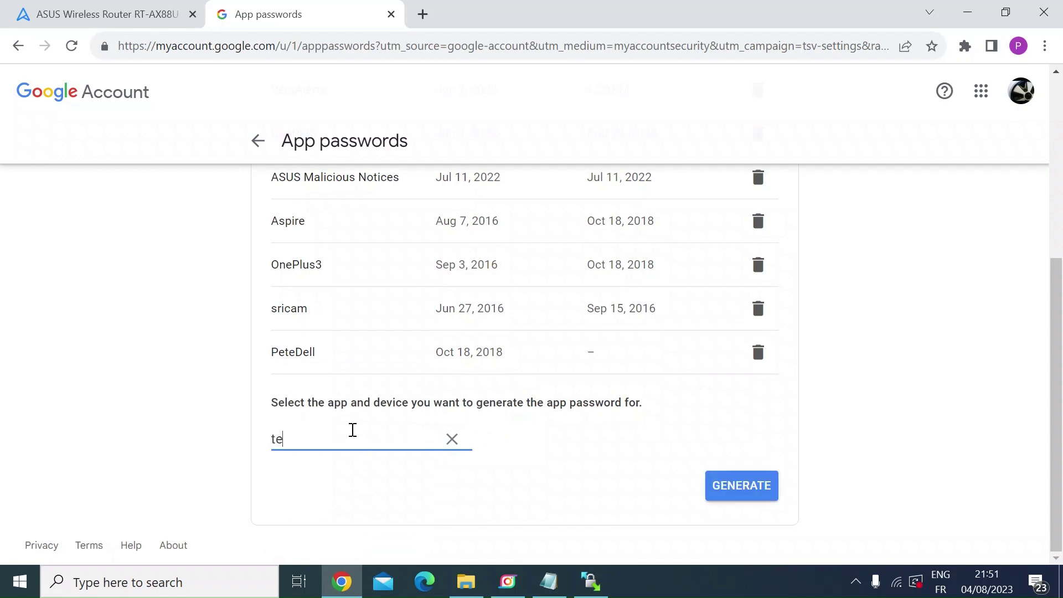
{"action": "type", "text": "l"}
{"action": "left_click", "coordinate": [750, 487]}
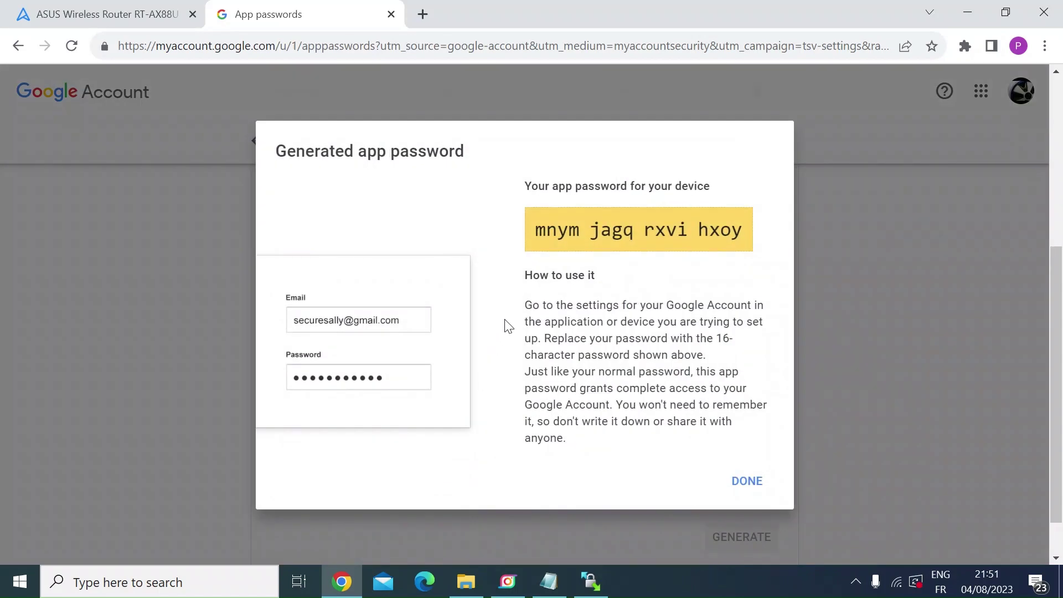
Step: Select the generated password, close the dialog, and revoke the testmail app password
{"action": "left_click_drag", "start_coordinate": [536, 230], "coordinate": [759, 228]}
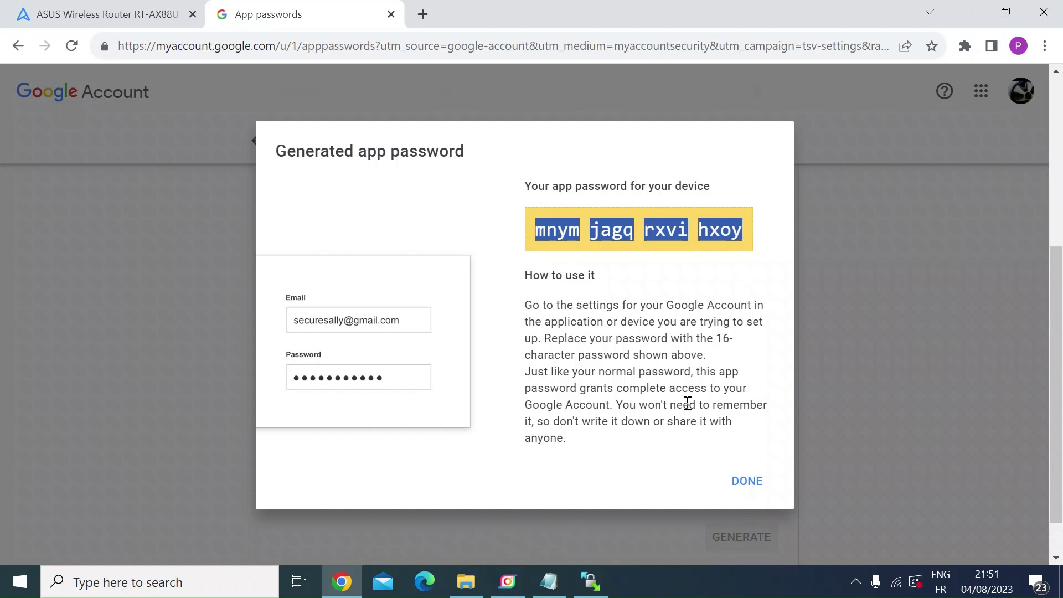
{"action": "left_click", "coordinate": [746, 481]}
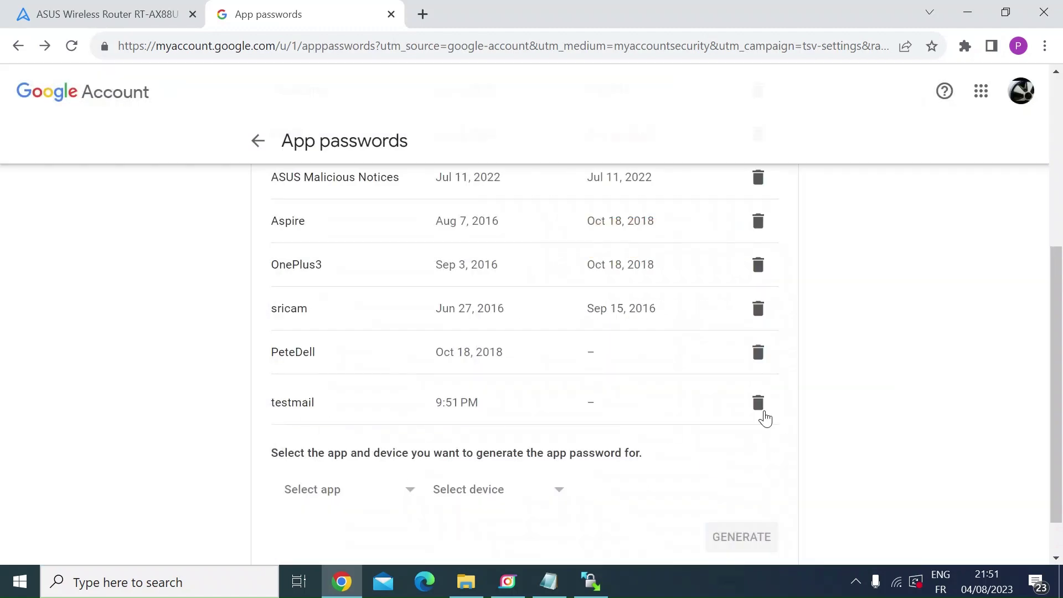
{"action": "left_click", "coordinate": [759, 407]}
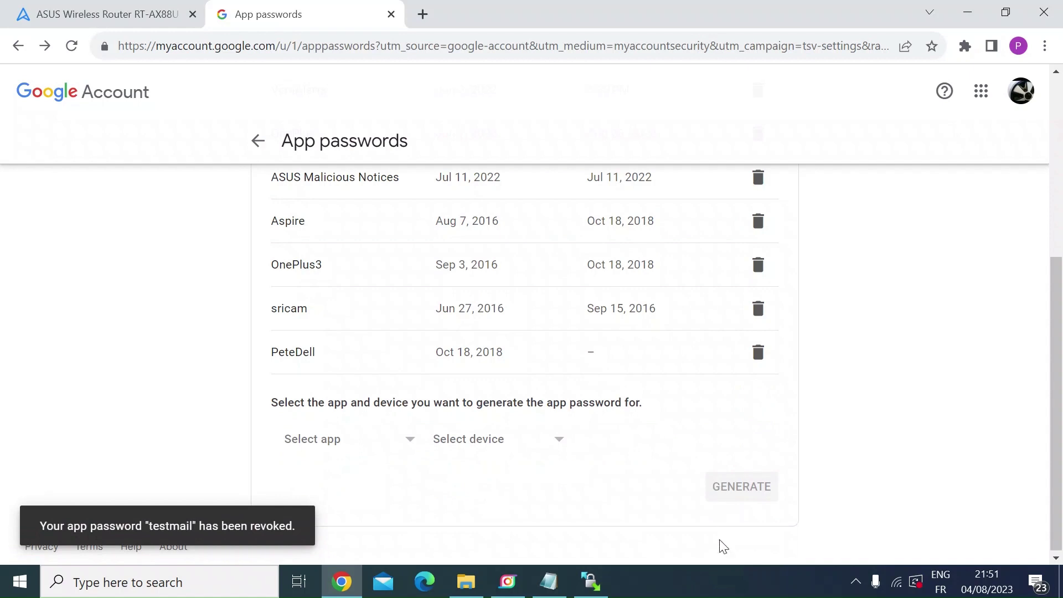
Step: Bring up the emailtest script in Notepad and highlight the SSL 465 and TLS 587 port comments
{"action": "left_click", "coordinate": [547, 579]}
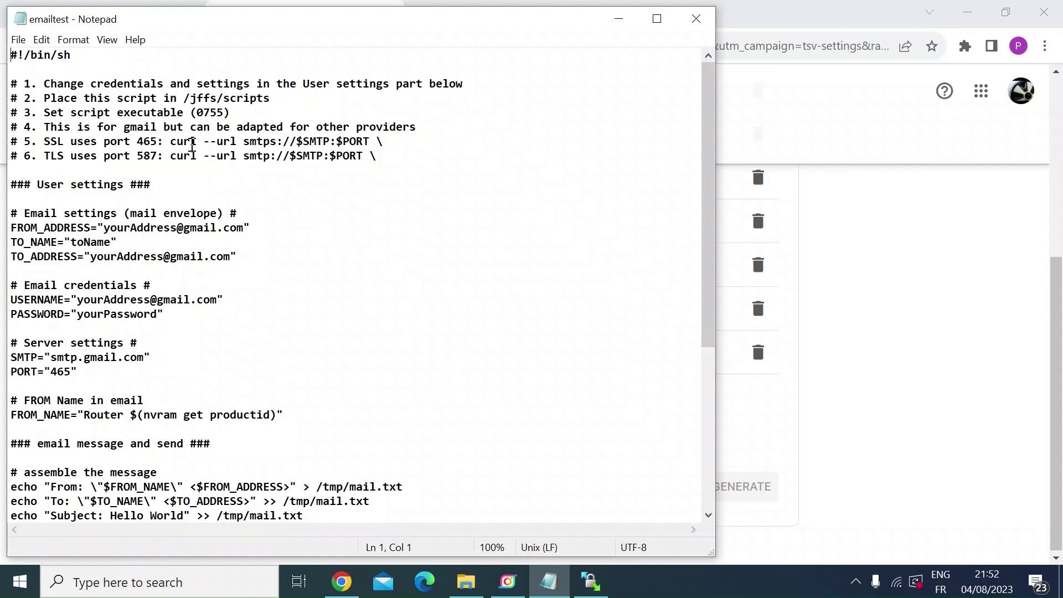
{"action": "double_click", "coordinate": [154, 143]}
{"action": "left_click_drag", "start_coordinate": [154, 143], "coordinate": [377, 156]}
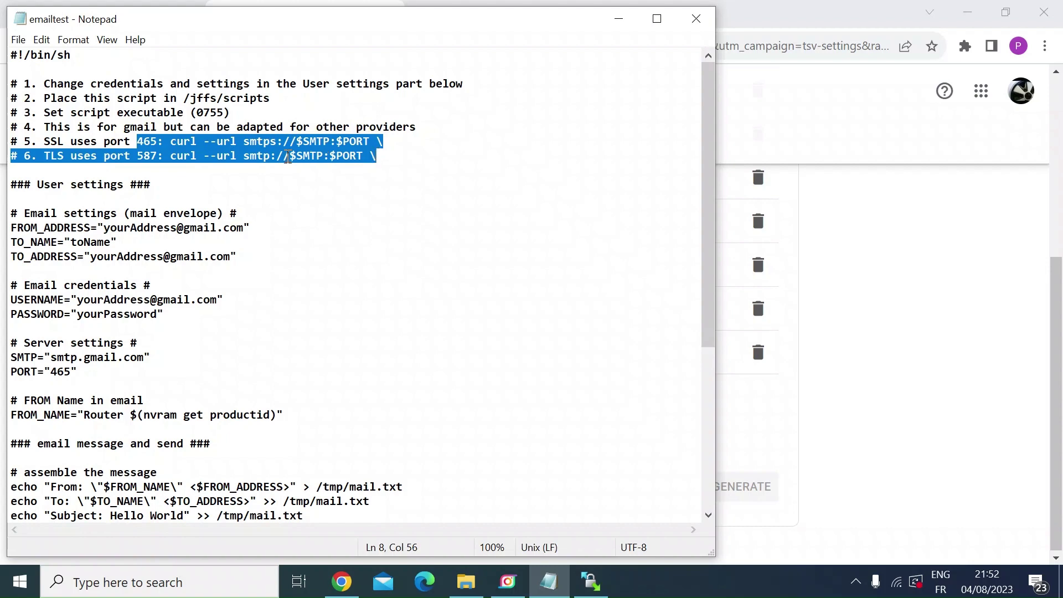
{"action": "left_click", "coordinate": [280, 156]}
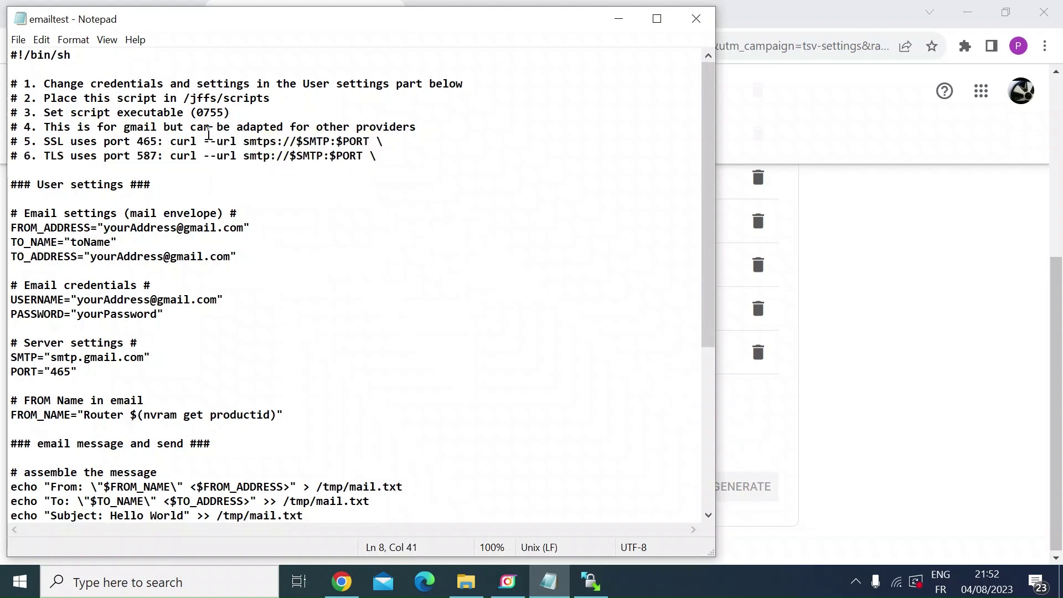
{"action": "scroll", "coordinate": [208, 133], "scroll_direction": "down", "scroll_amount": 2}
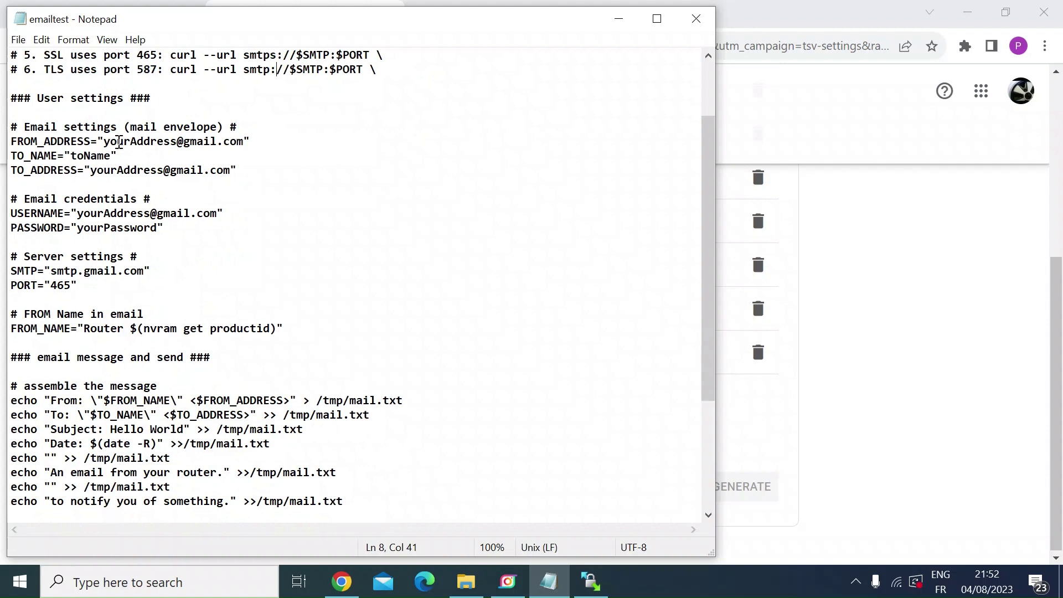
{"action": "left_click_drag", "start_coordinate": [103, 142], "coordinate": [243, 142]}
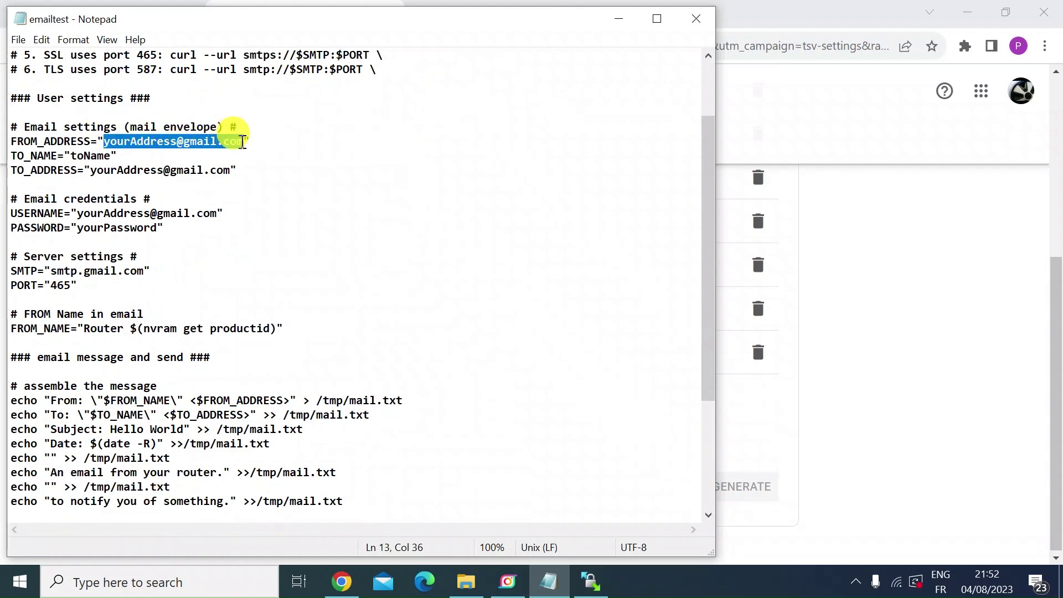
{"action": "left_click", "coordinate": [83, 157]}
{"action": "left_click_drag", "start_coordinate": [75, 159], "coordinate": [105, 153]}
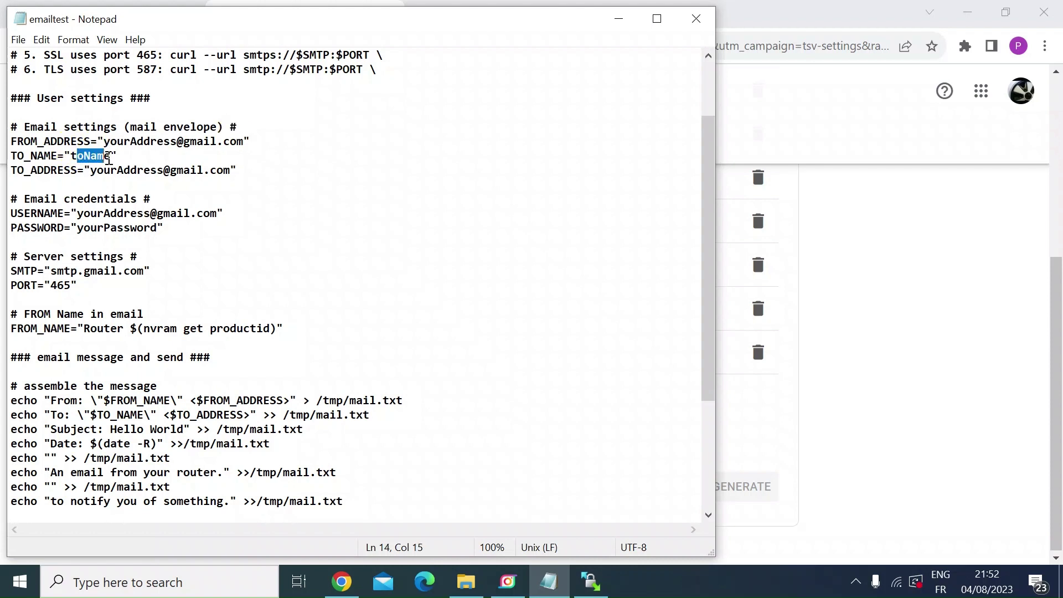
{"action": "left_click", "coordinate": [175, 171]}
{"action": "left_click_drag", "start_coordinate": [91, 170], "coordinate": [229, 173]}
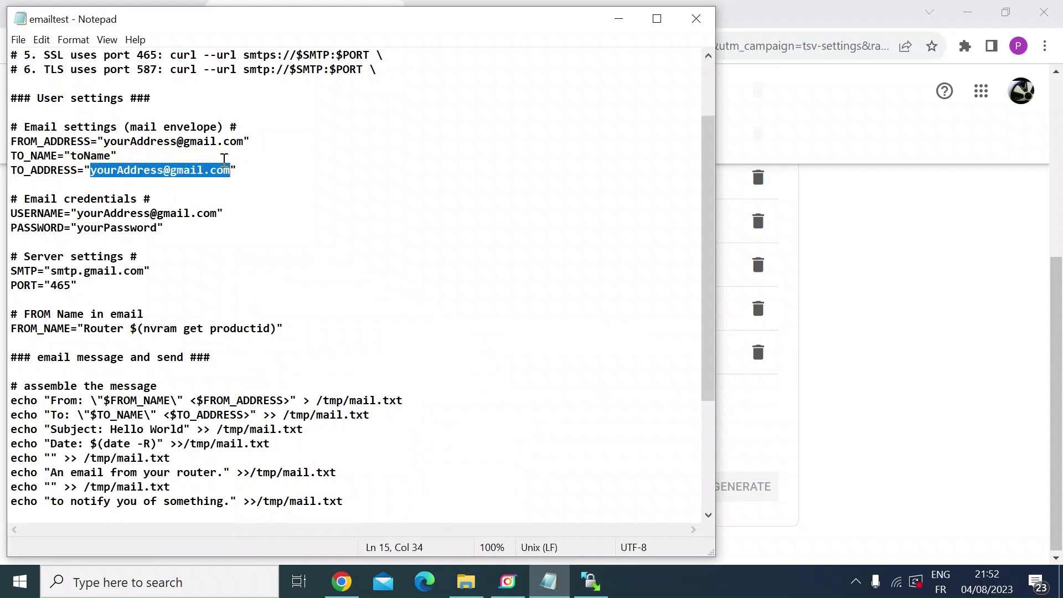
{"action": "left_click", "coordinate": [157, 187]}
{"action": "scroll", "coordinate": [145, 233], "scroll_direction": "down", "scroll_amount": 1}
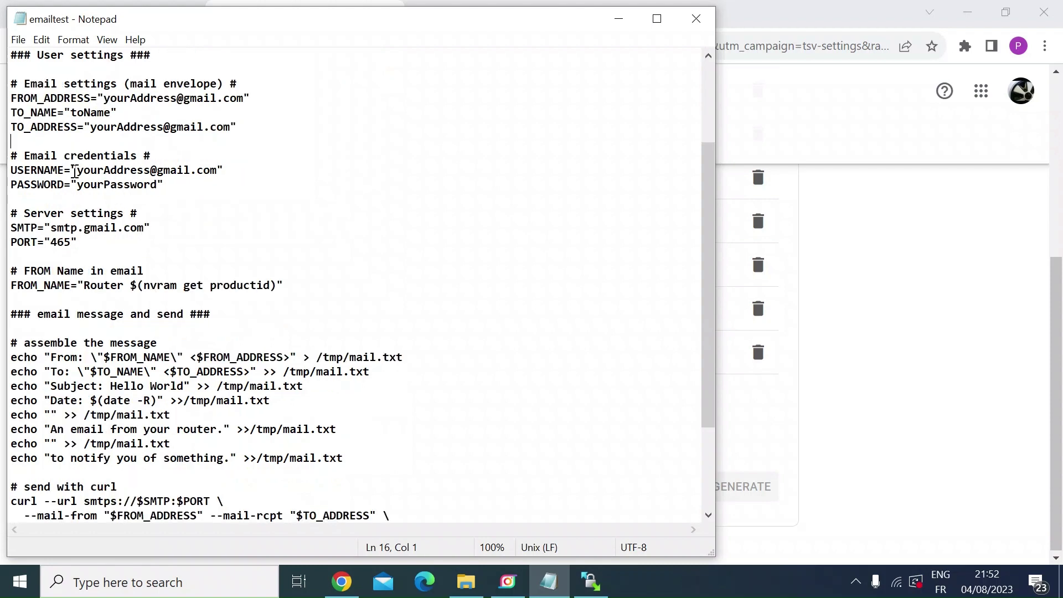
{"action": "left_click_drag", "start_coordinate": [77, 172], "coordinate": [214, 171]}
{"action": "left_click", "coordinate": [95, 185]}
{"action": "left_click", "coordinate": [78, 185]}
{"action": "left_click_drag", "start_coordinate": [78, 185], "coordinate": [155, 185]}
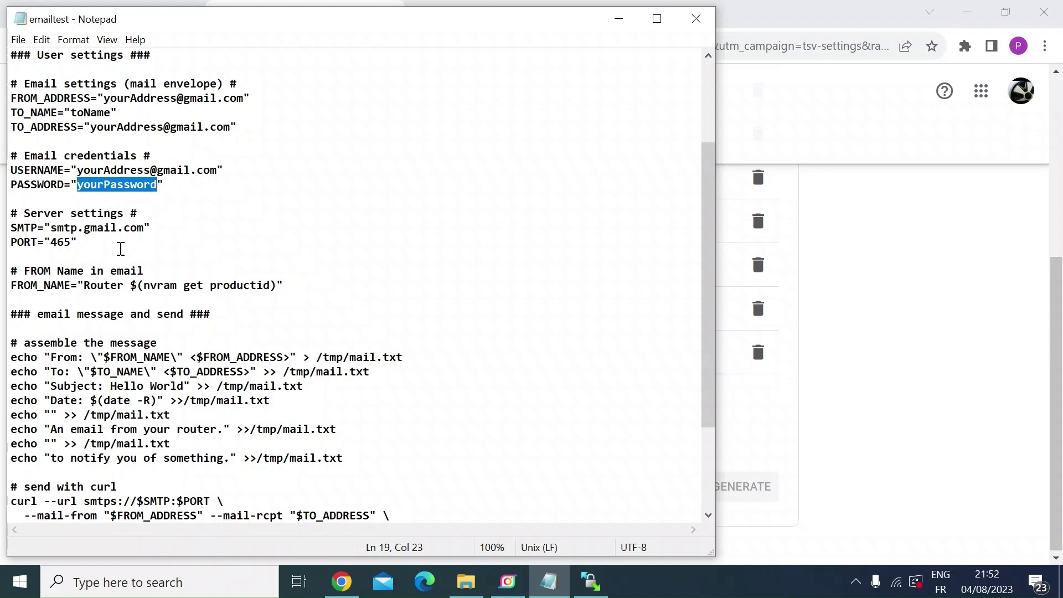
{"action": "left_click", "coordinate": [118, 242]}
{"action": "scroll", "coordinate": [118, 242], "scroll_direction": "up", "scroll_amount": 3}
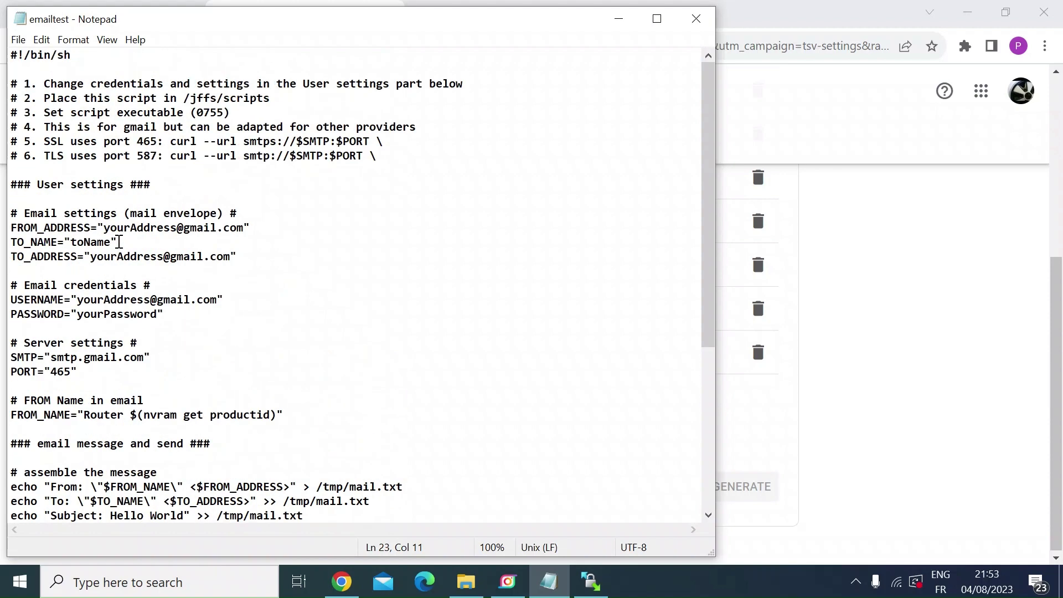
{"action": "scroll", "coordinate": [161, 346], "scroll_direction": "down", "scroll_amount": 1}
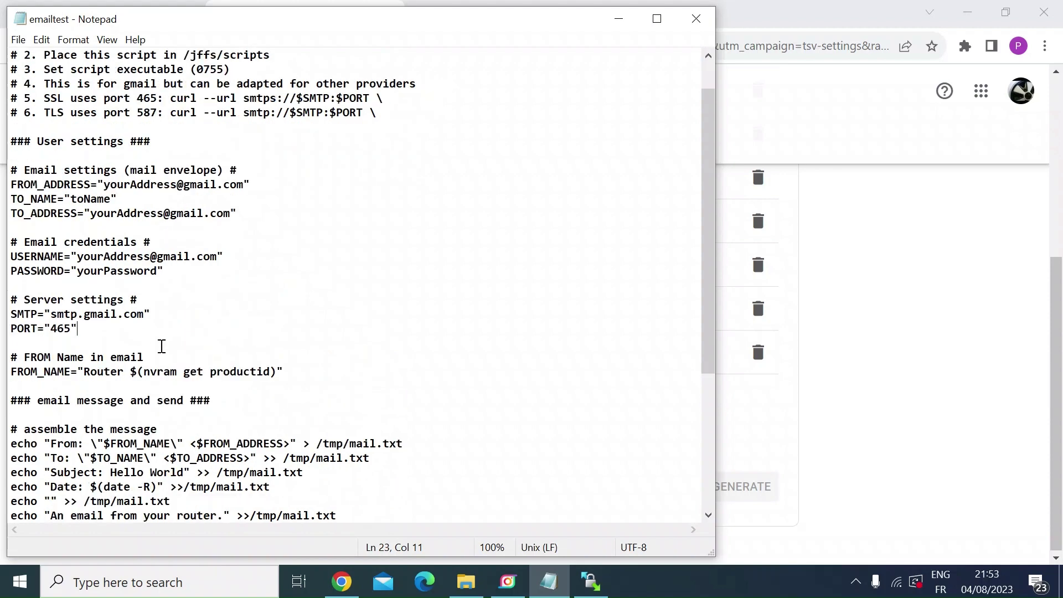
{"action": "scroll", "coordinate": [161, 346], "scroll_direction": "down", "scroll_amount": 1}
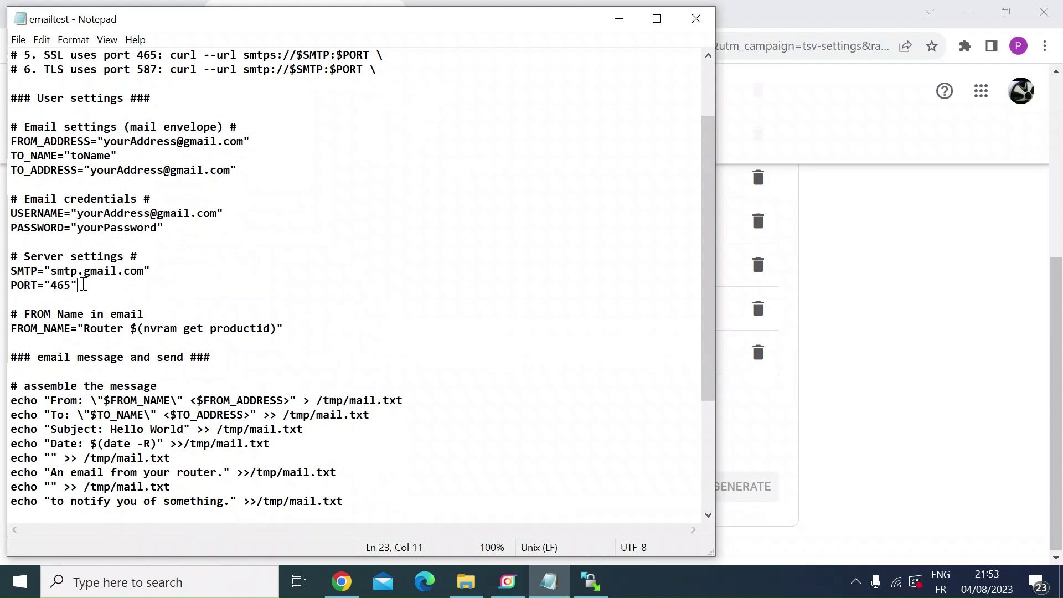
{"action": "scroll", "coordinate": [137, 333], "scroll_direction": "down", "scroll_amount": 1}
{"action": "scroll", "coordinate": [138, 333], "scroll_direction": "down", "scroll_amount": 1}
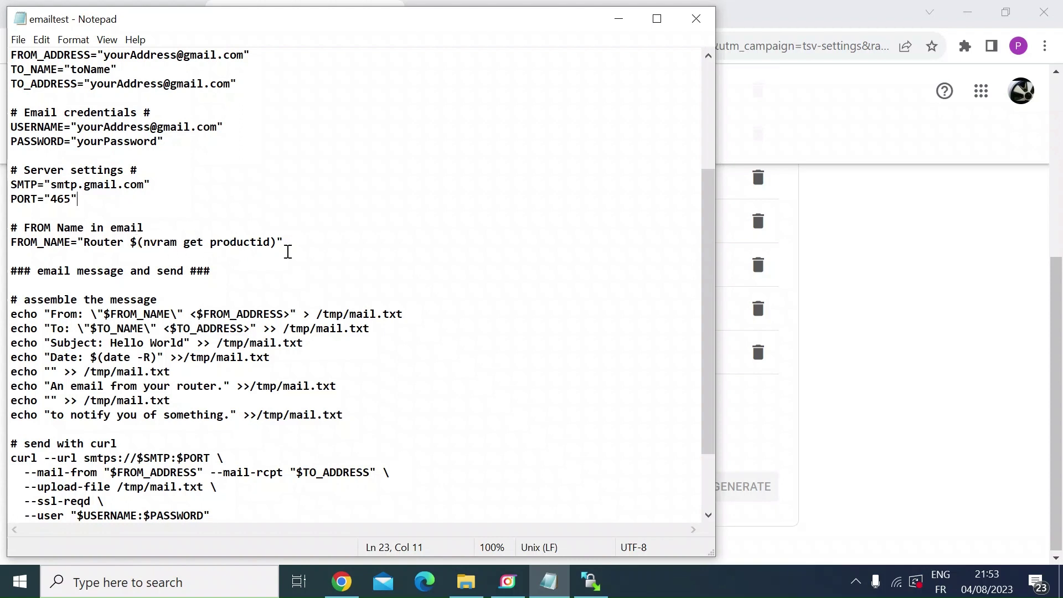
{"action": "scroll", "coordinate": [288, 252], "scroll_direction": "down", "scroll_amount": 1}
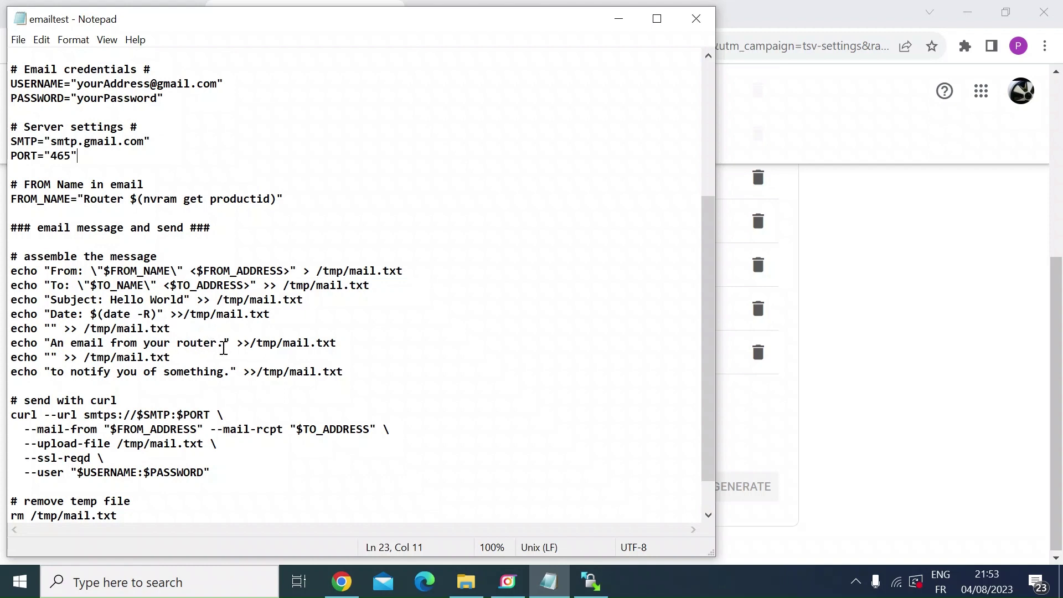
{"action": "scroll", "coordinate": [224, 348], "scroll_direction": "down", "scroll_amount": 1}
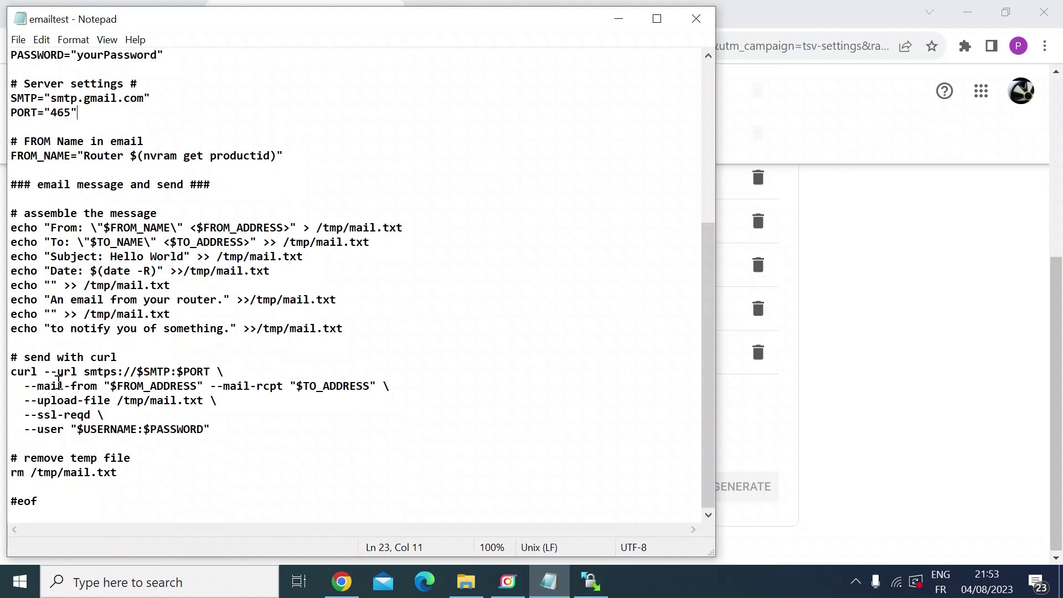
Step: Highlight the curl command lines, then select the whole script from #eof up to #!/bin/sh
{"action": "left_click", "coordinate": [19, 372]}
{"action": "left_click_drag", "start_coordinate": [19, 372], "coordinate": [229, 372]}
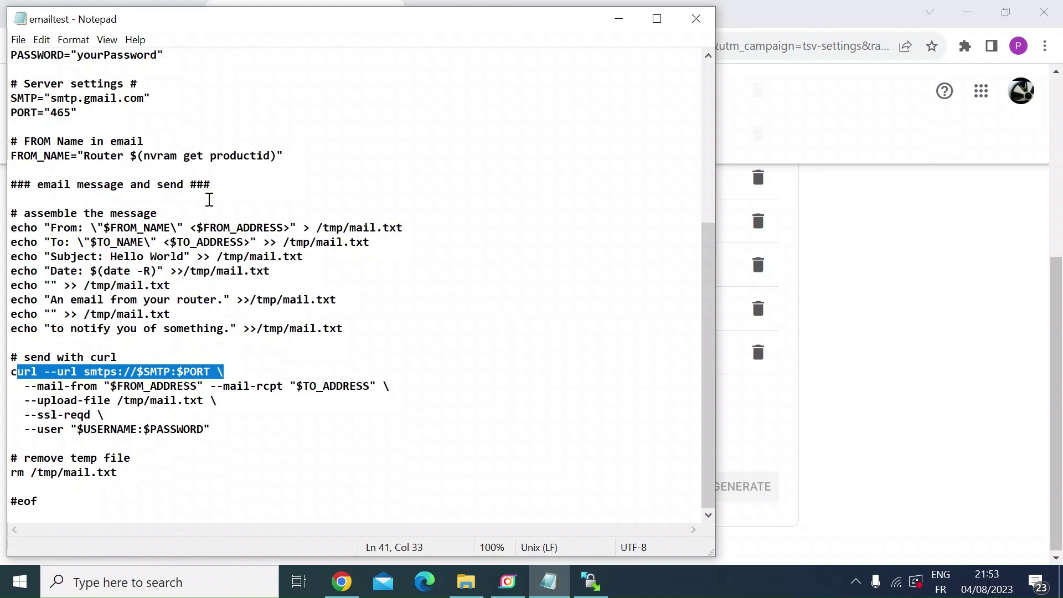
{"action": "scroll", "coordinate": [209, 199], "scroll_direction": "up", "scroll_amount": 6}
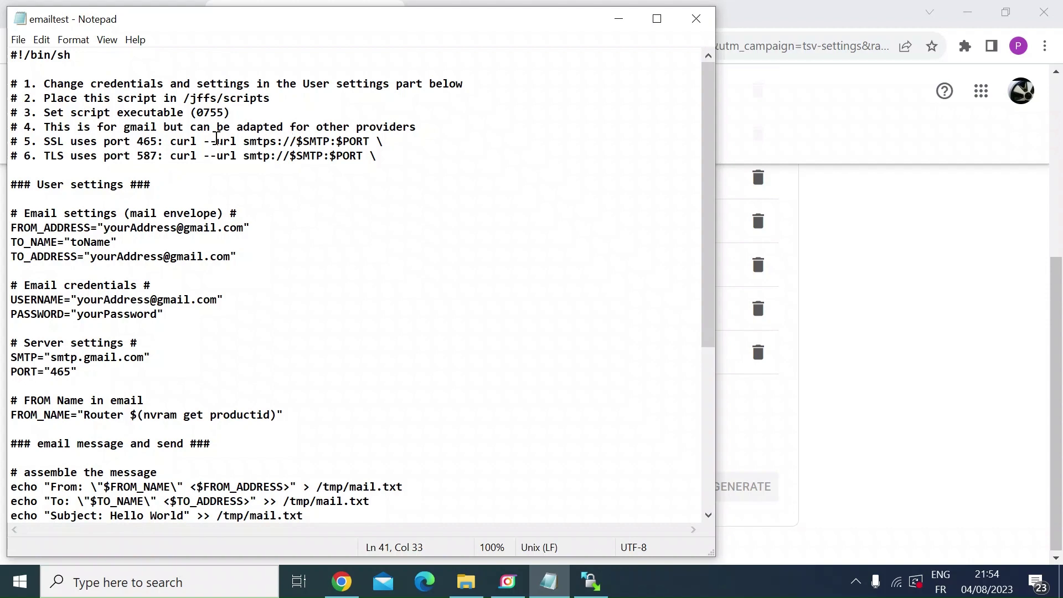
{"action": "left_click_drag", "start_coordinate": [177, 142], "coordinate": [380, 143]}
{"action": "scroll", "coordinate": [168, 401], "scroll_direction": "down", "scroll_amount": 6}
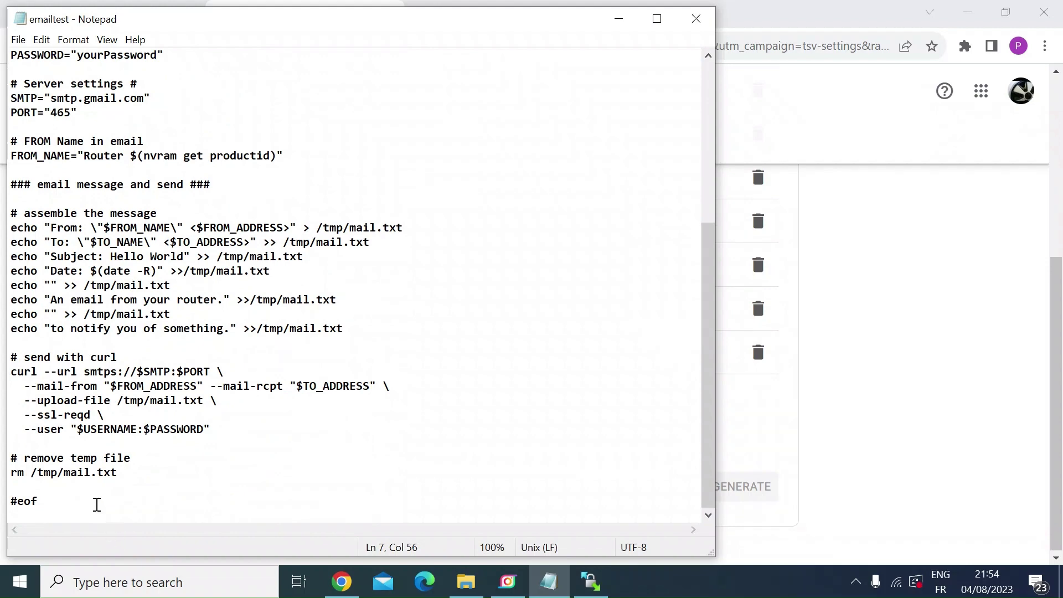
{"action": "left_click_drag", "start_coordinate": [48, 500], "coordinate": [3, 42]}
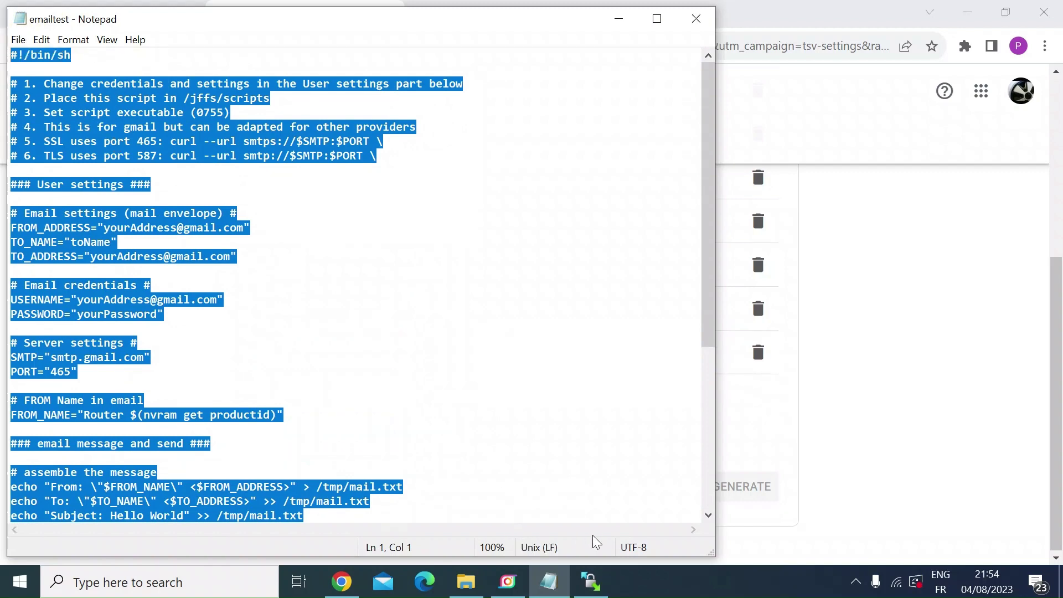
Step: Log in to the saved 192.168.1.1 router session in WinSCP with the router password
{"action": "left_click", "coordinate": [590, 581]}
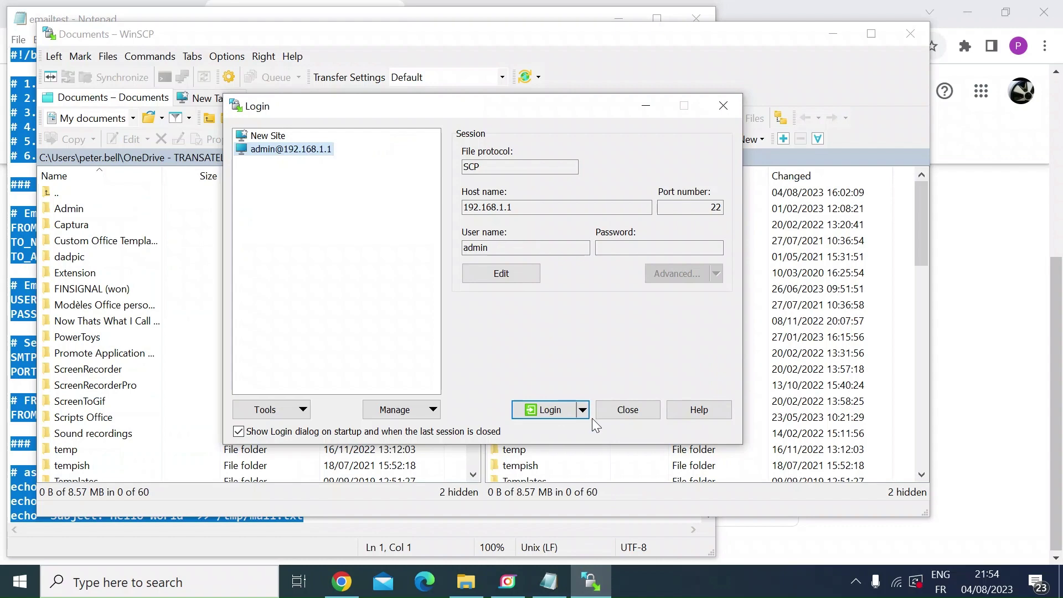
{"action": "left_click", "coordinate": [547, 408]}
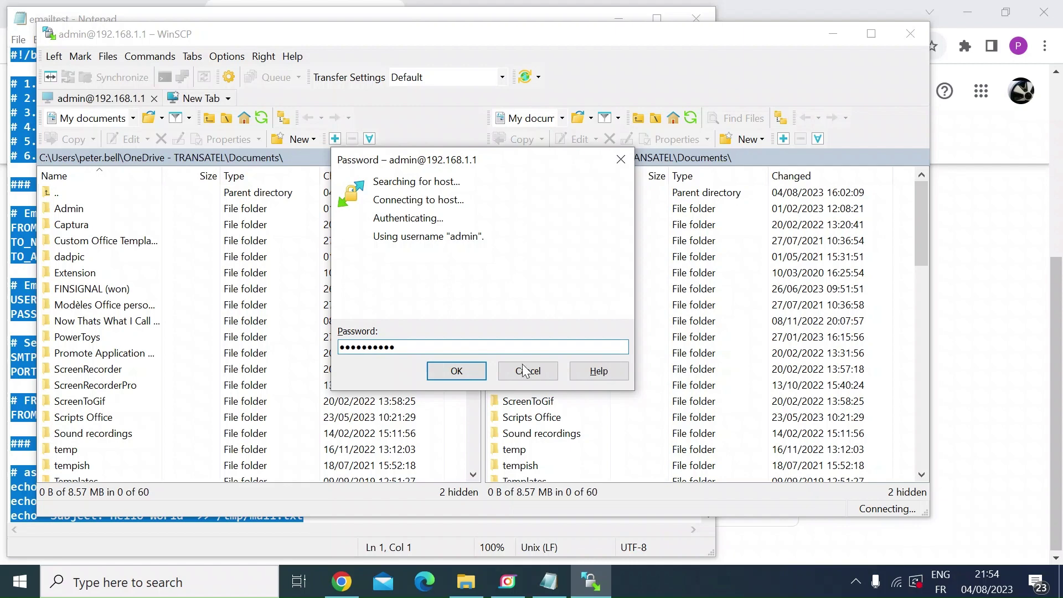
{"action": "left_click", "coordinate": [459, 371]}
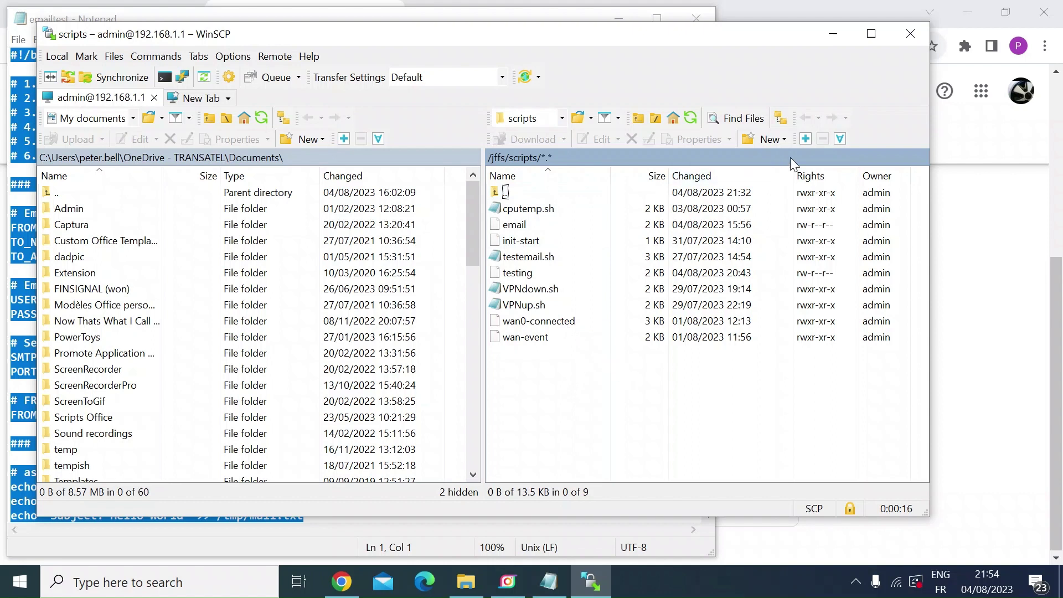
Step: Create the file testemails in /jffs/scripts, paste the email script into it, and save
{"action": "left_click", "coordinate": [782, 137]}
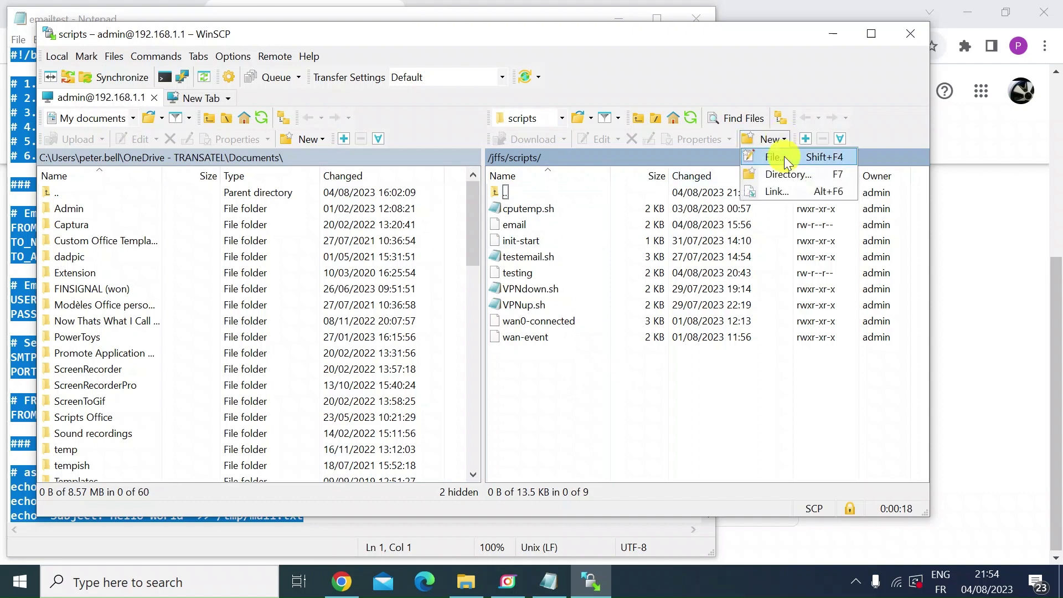
{"action": "left_click", "coordinate": [783, 156]}
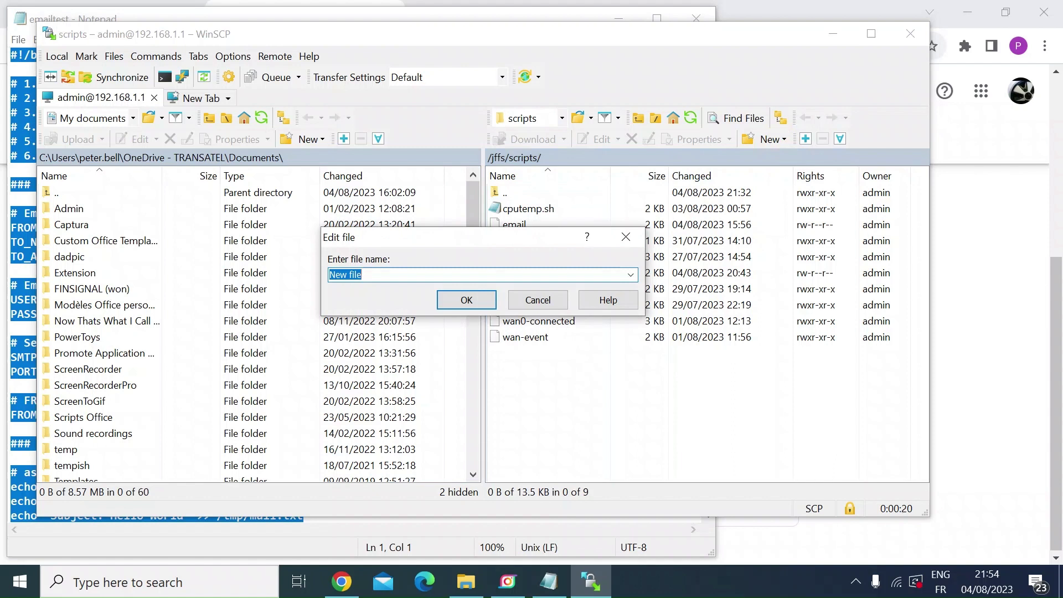
{"action": "type", "text": "testemails"}
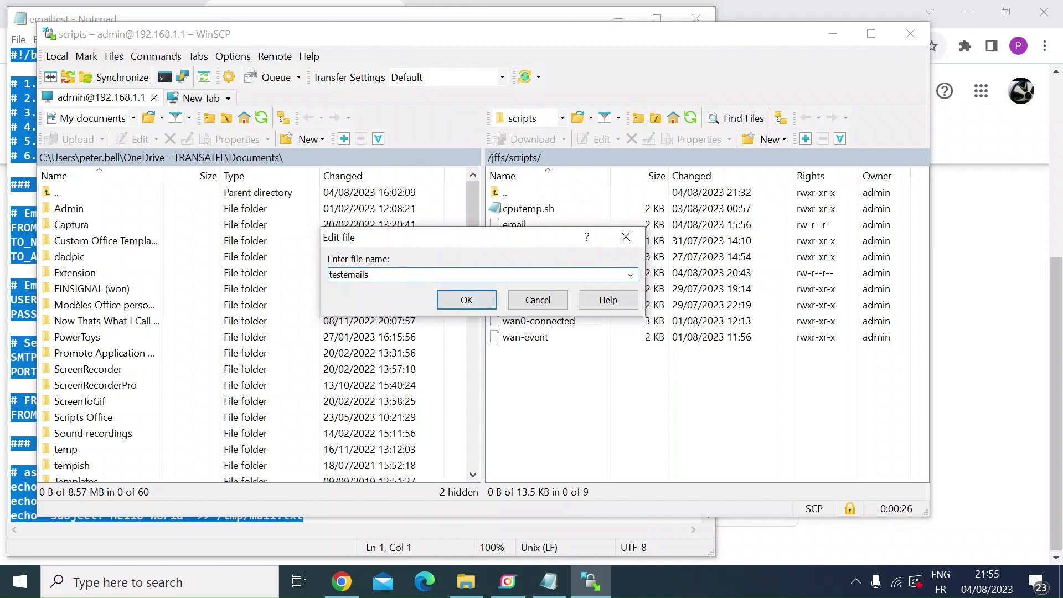
{"action": "left_click", "coordinate": [467, 300]}
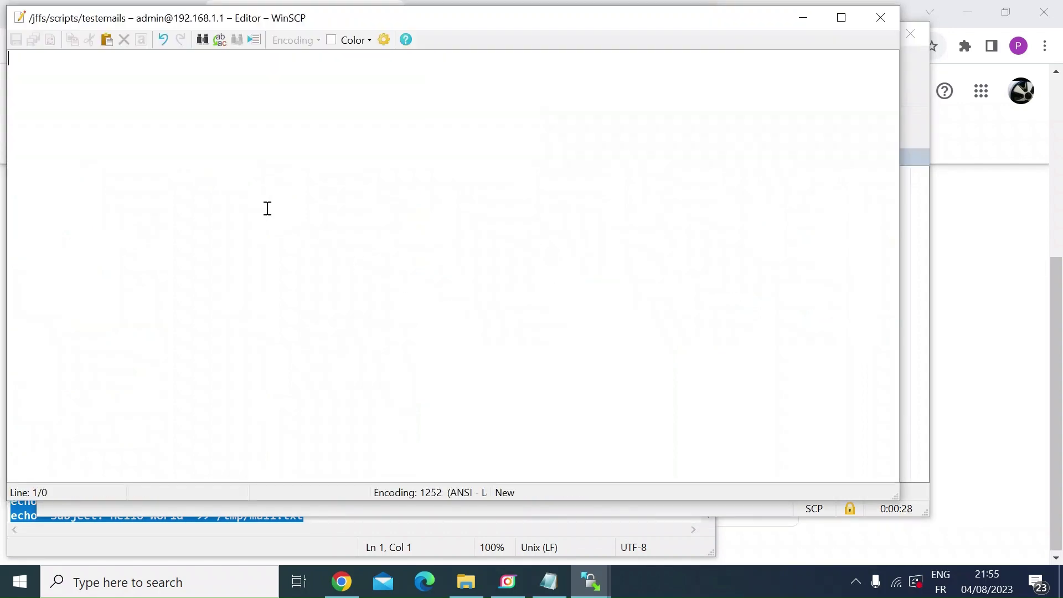
{"action": "key", "text": "ctrl+v"}
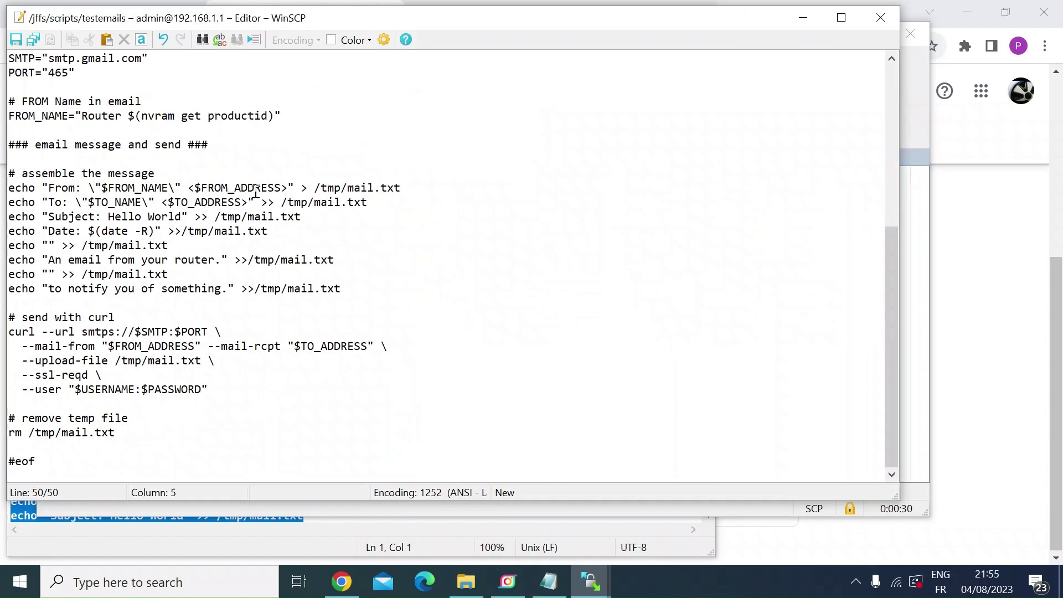
{"action": "scroll", "coordinate": [185, 248], "scroll_direction": "up", "scroll_amount": 7}
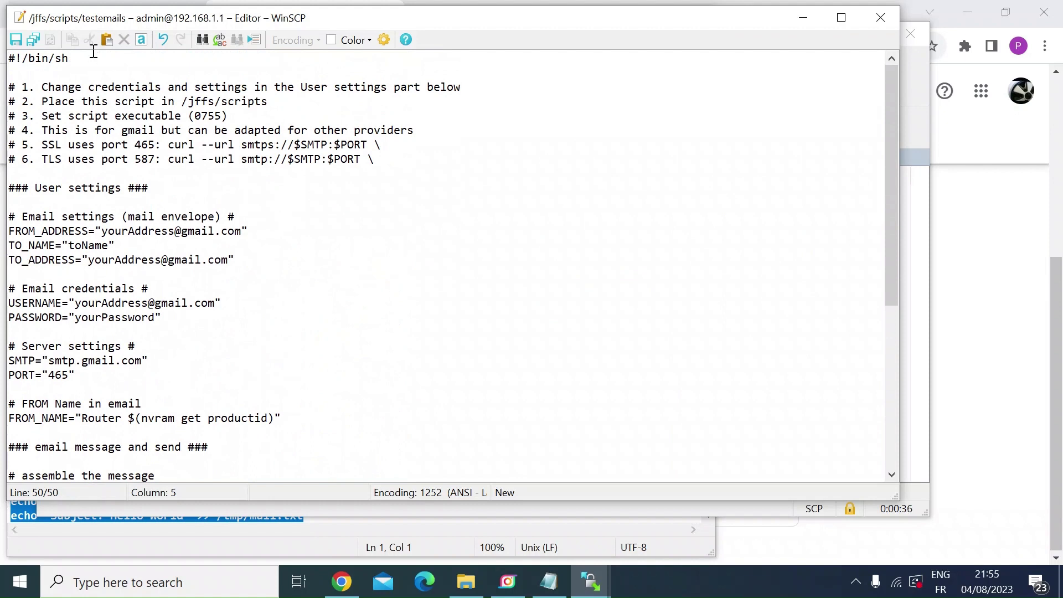
{"action": "left_click", "coordinate": [16, 40]}
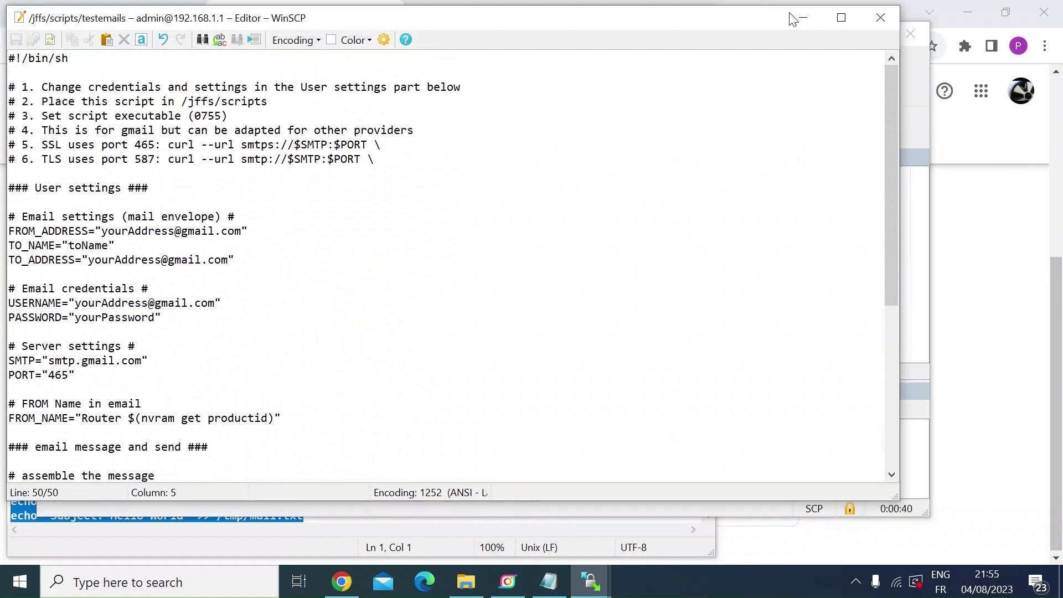
{"action": "left_click", "coordinate": [892, 22]}
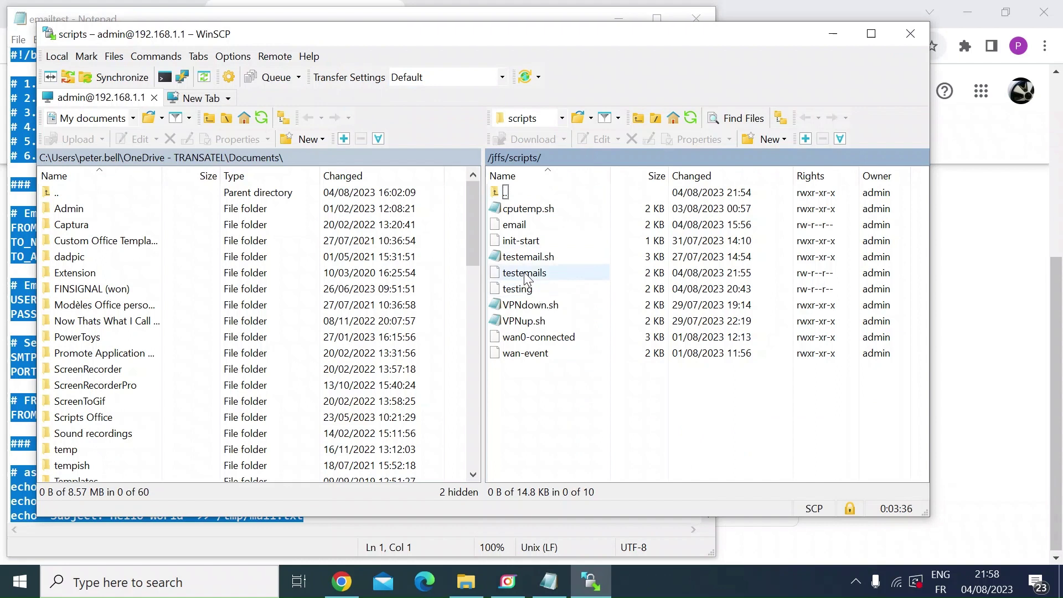
Step: Change the testemails permissions from 0644 to 0755 in its Properties
{"action": "right_click", "coordinate": [525, 277]}
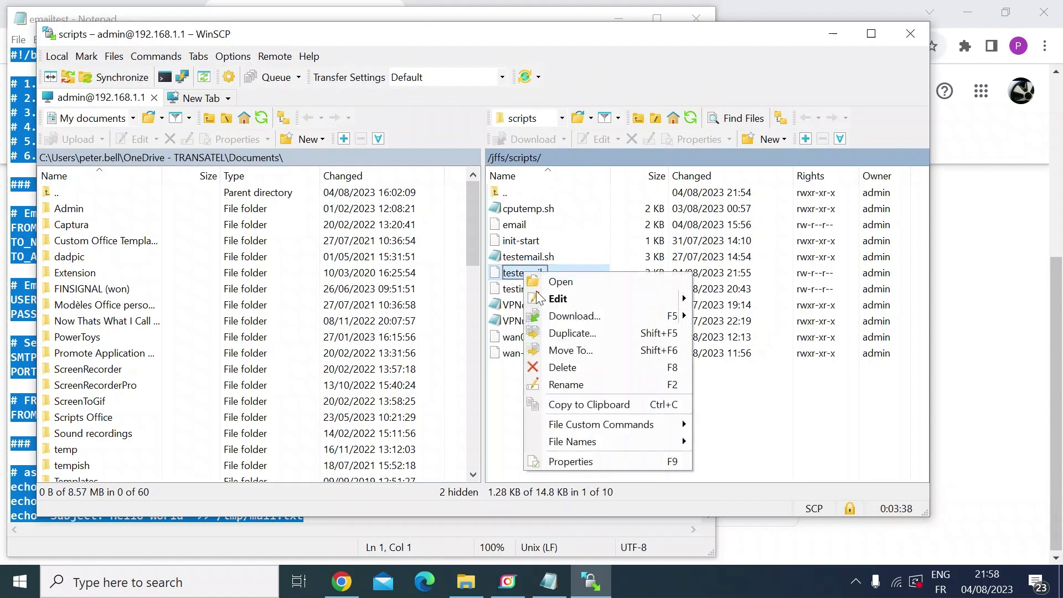
{"action": "left_click", "coordinate": [578, 461]}
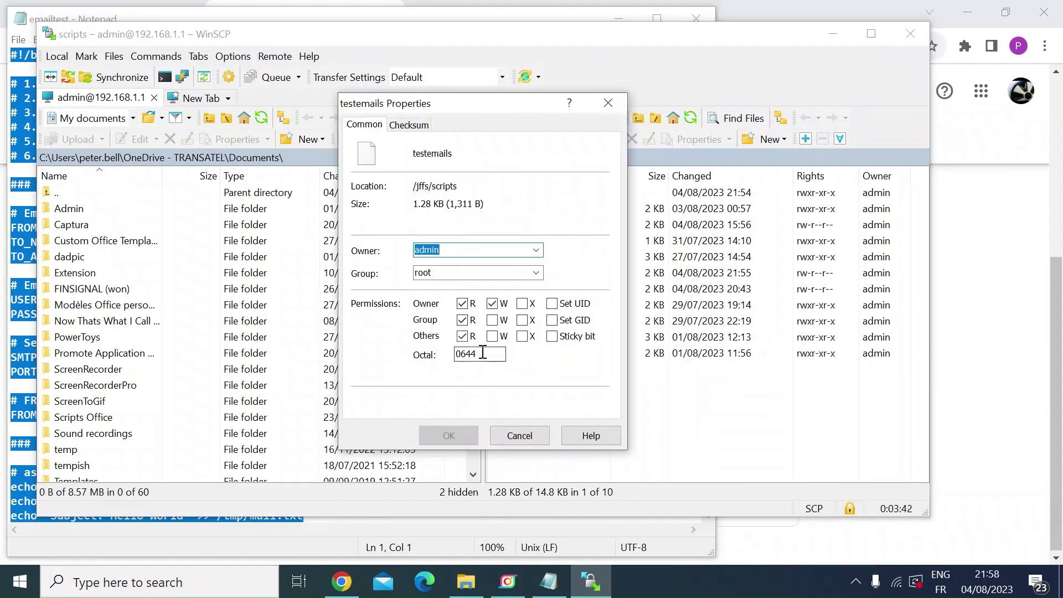
{"action": "left_click", "coordinate": [483, 352]}
{"action": "key", "text": "BackSpace"}
{"action": "key", "text": "BackSpace"}
{"action": "key", "text": "BackSpace"}
{"action": "type", "text": "755"}
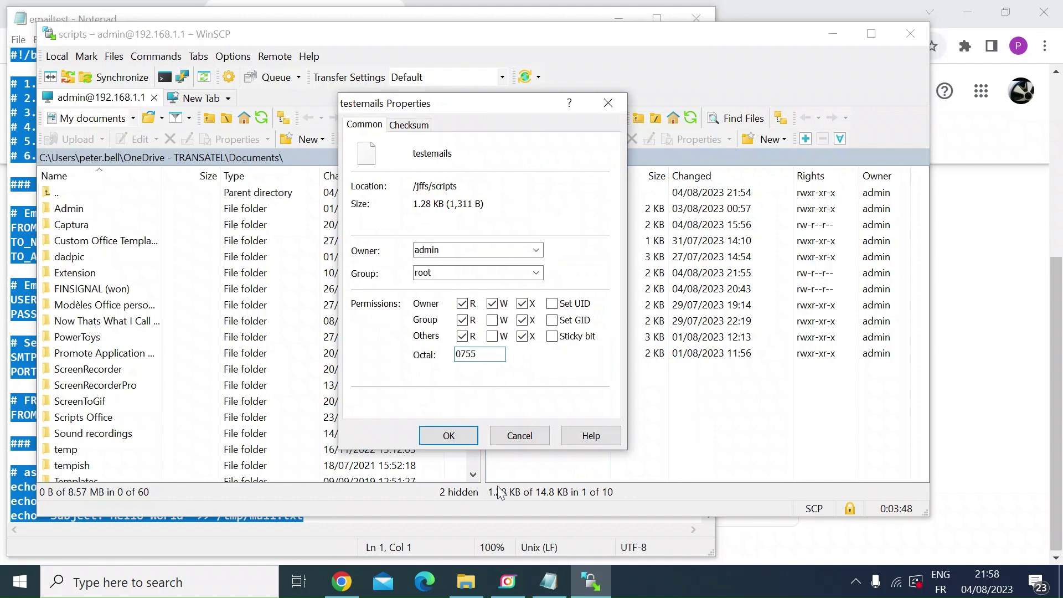
{"action": "left_click", "coordinate": [457, 437]}
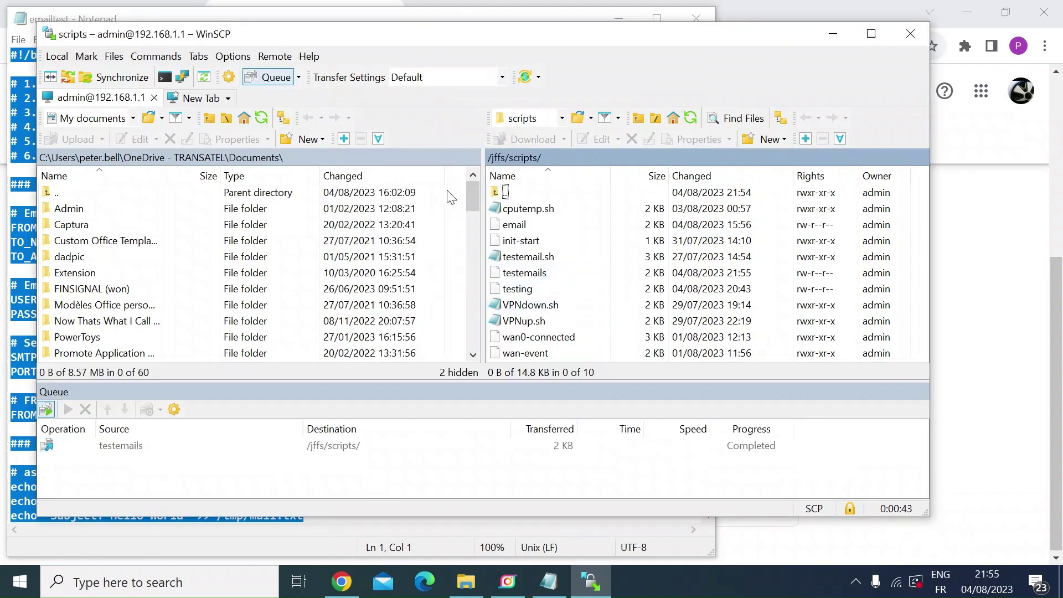
Step: Run 'bash testemails' in WinSCP's console, which returns curl: (67) Login denied
{"action": "left_click", "coordinate": [165, 77]}
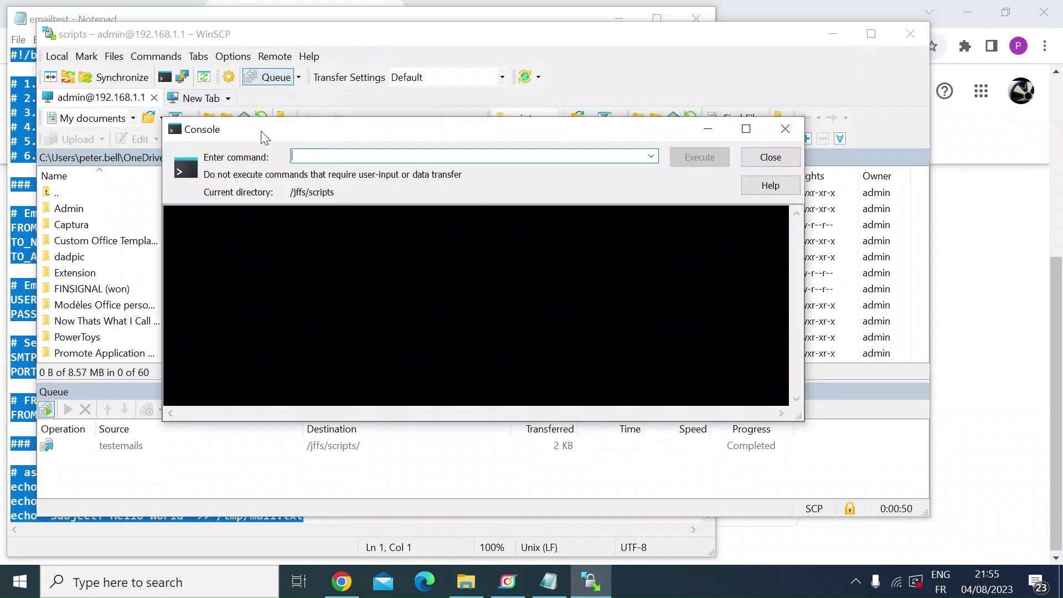
{"action": "left_click_drag", "start_coordinate": [264, 136], "coordinate": [301, 136]}
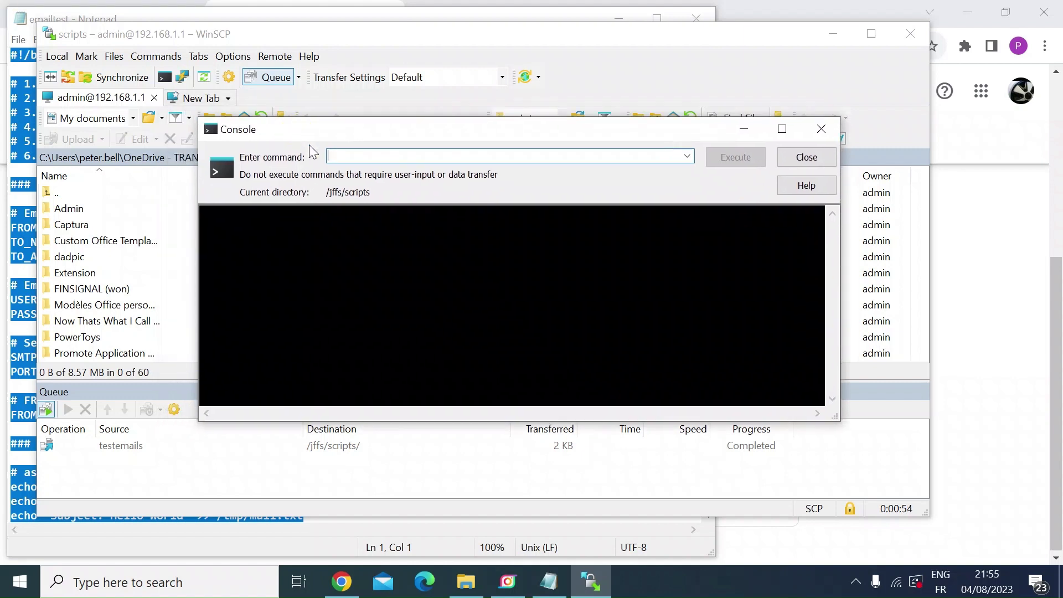
{"action": "type", "text": "bash"}
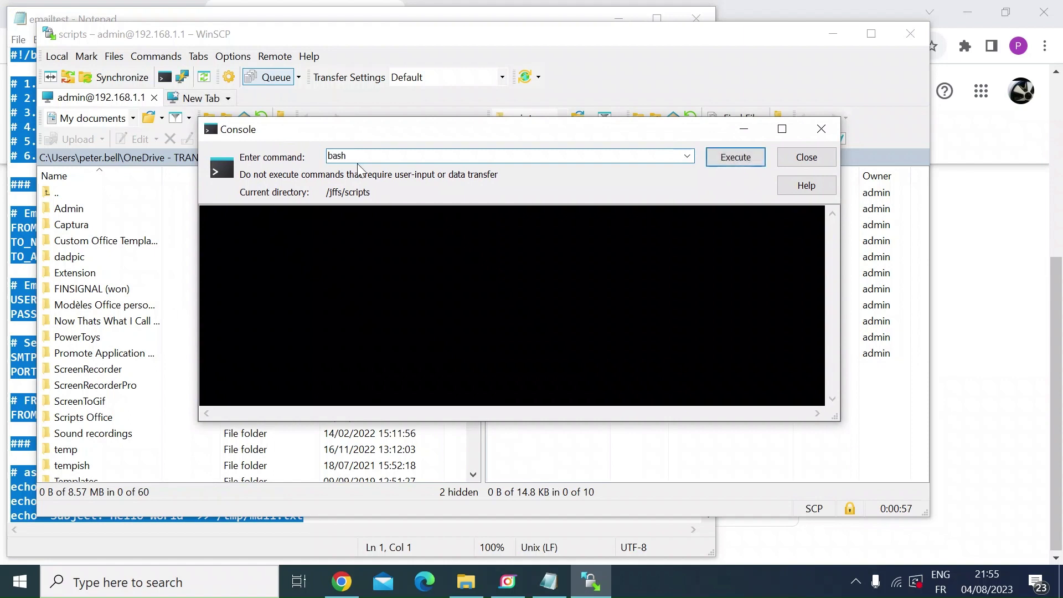
{"action": "left_click_drag", "start_coordinate": [436, 135], "coordinate": [495, 298]}
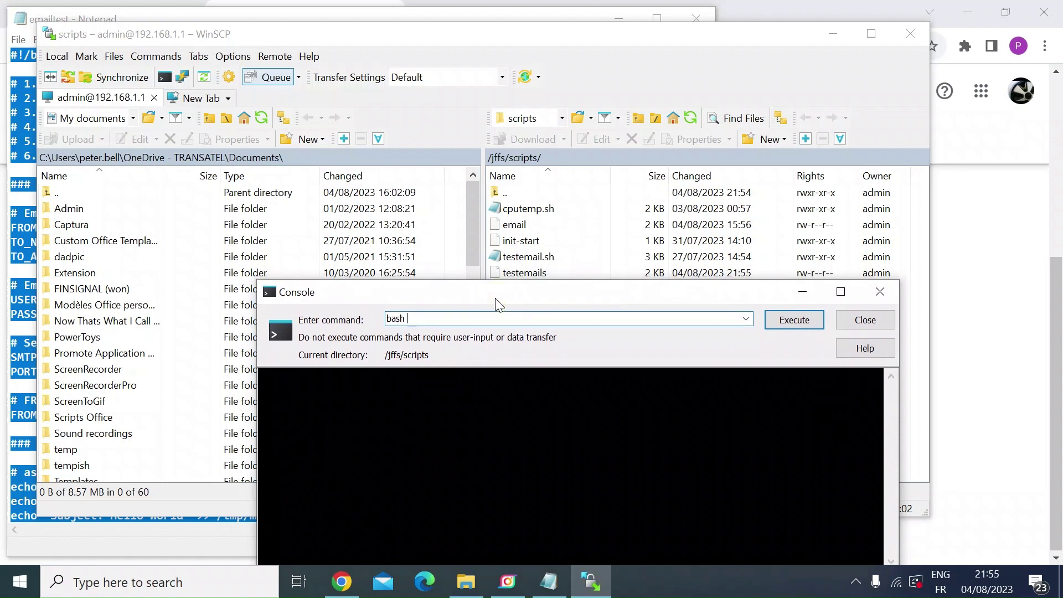
{"action": "type", "text": "testemails"}
{"action": "key", "text": "Return"}
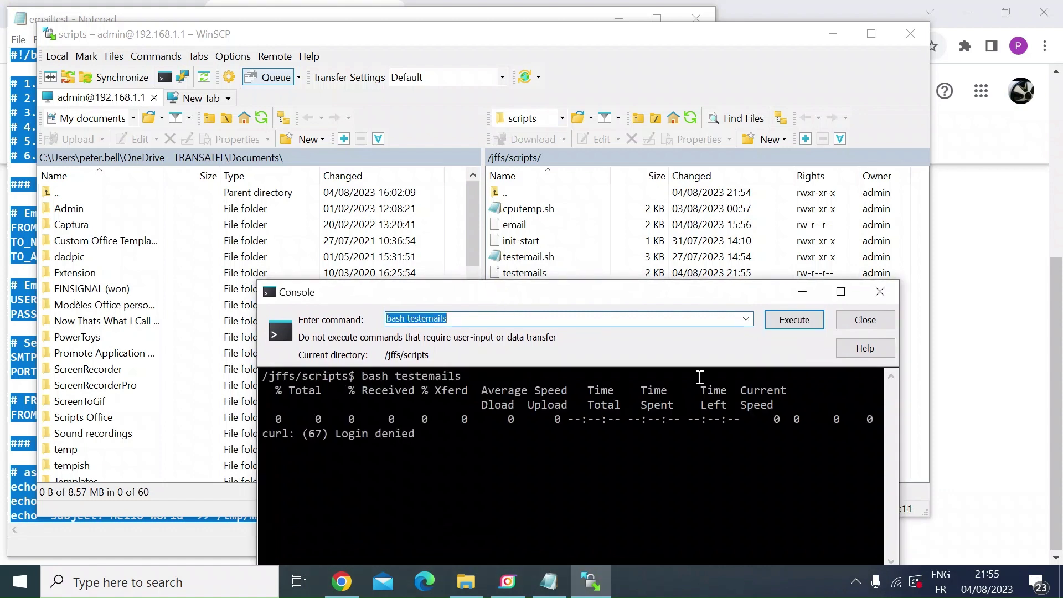